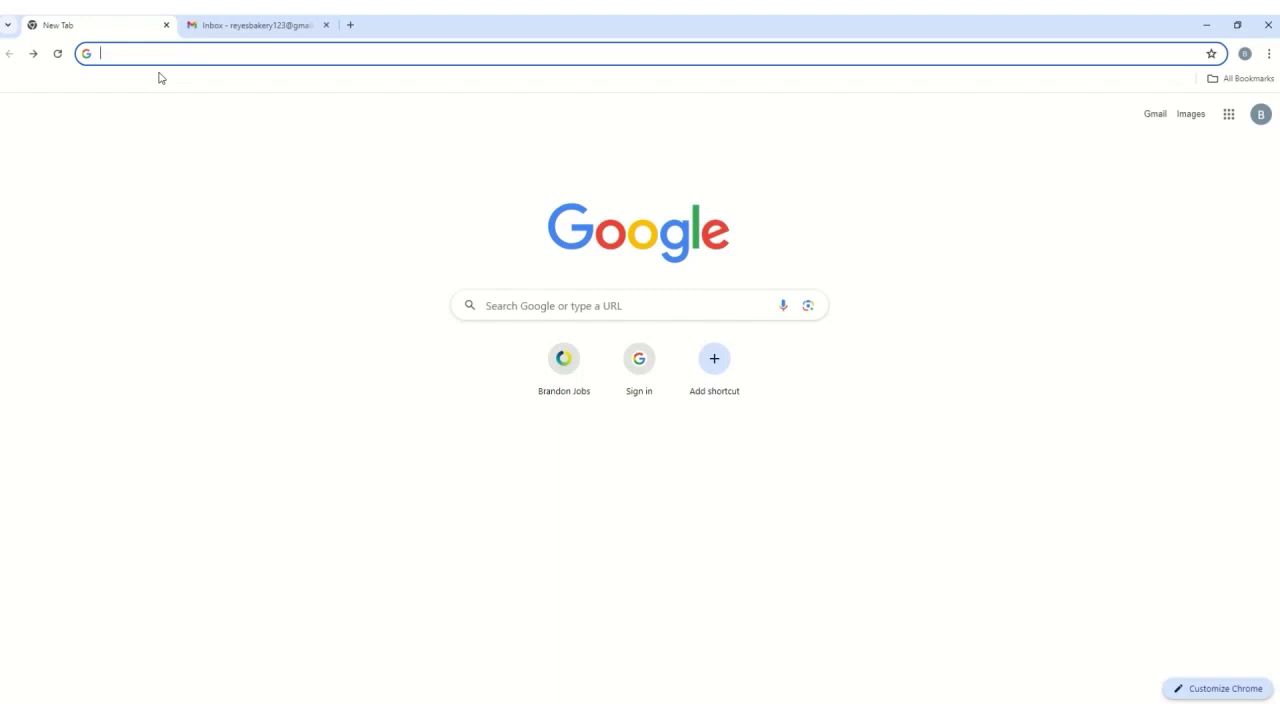
- Load brandon-jobs.ca in Chrome and scroll back to the top of the homepage
left_click(171, 50)
type("br")
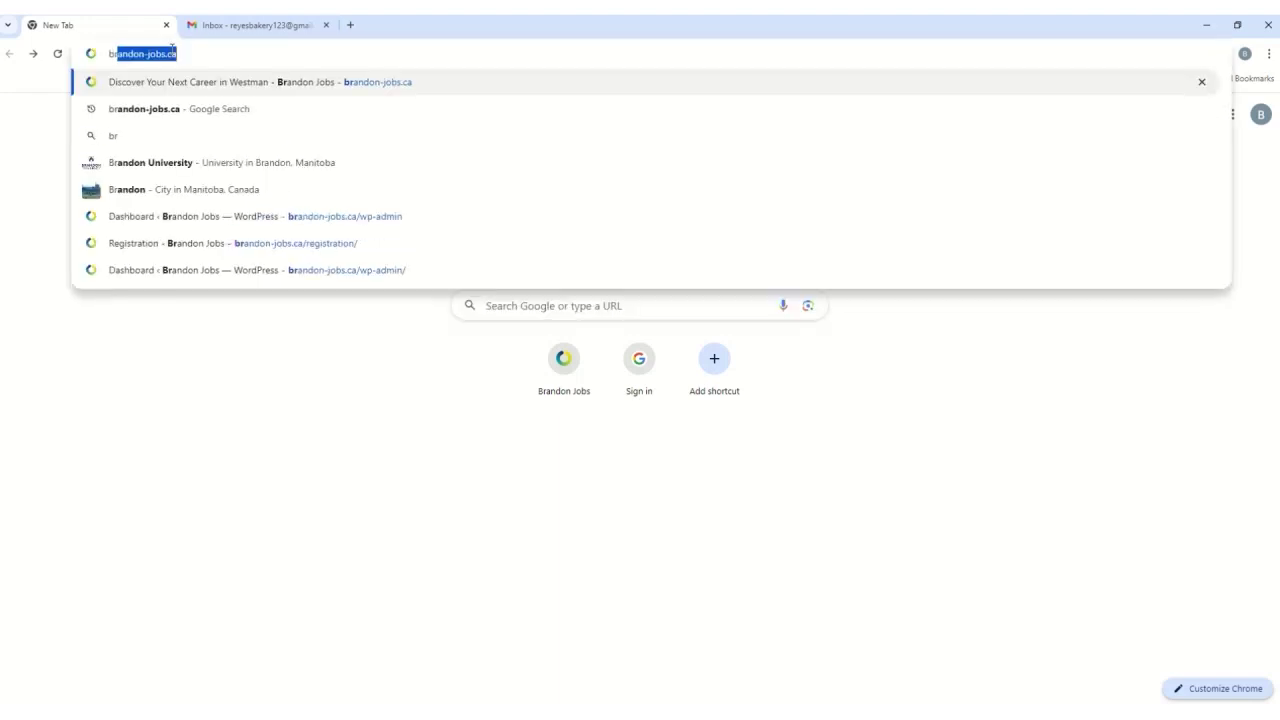
type("andon-job")
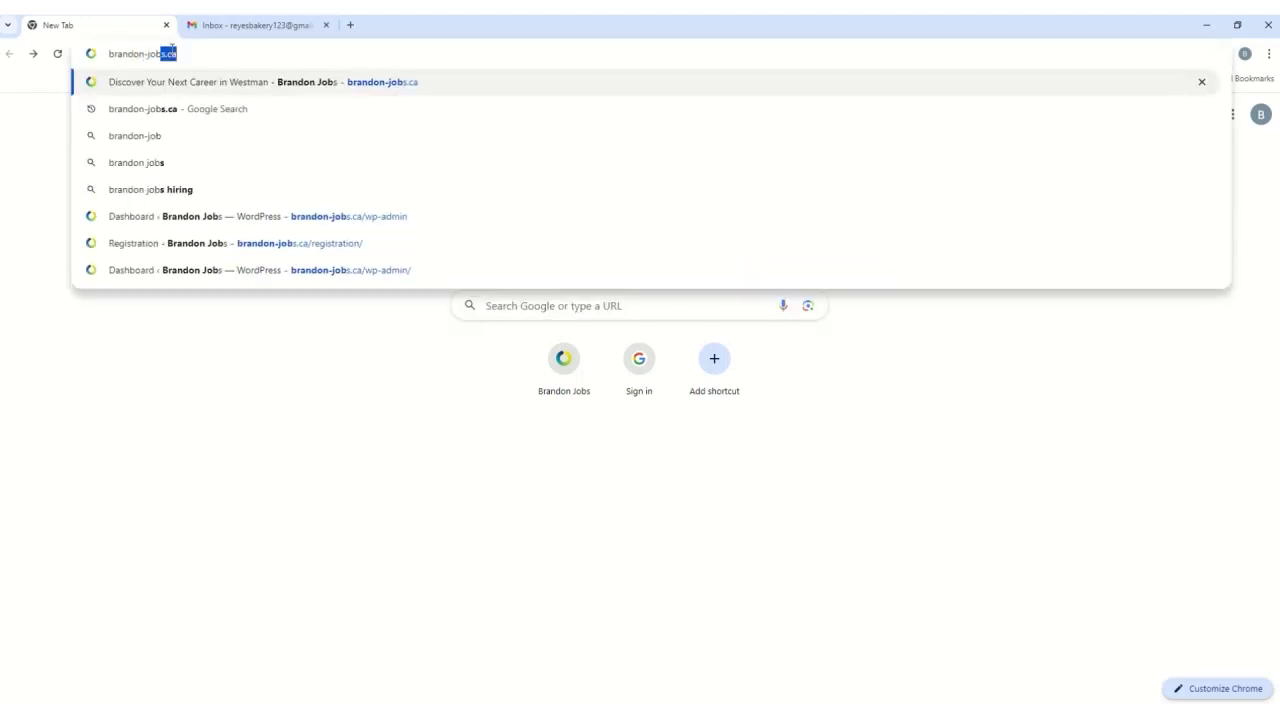
key("Return")
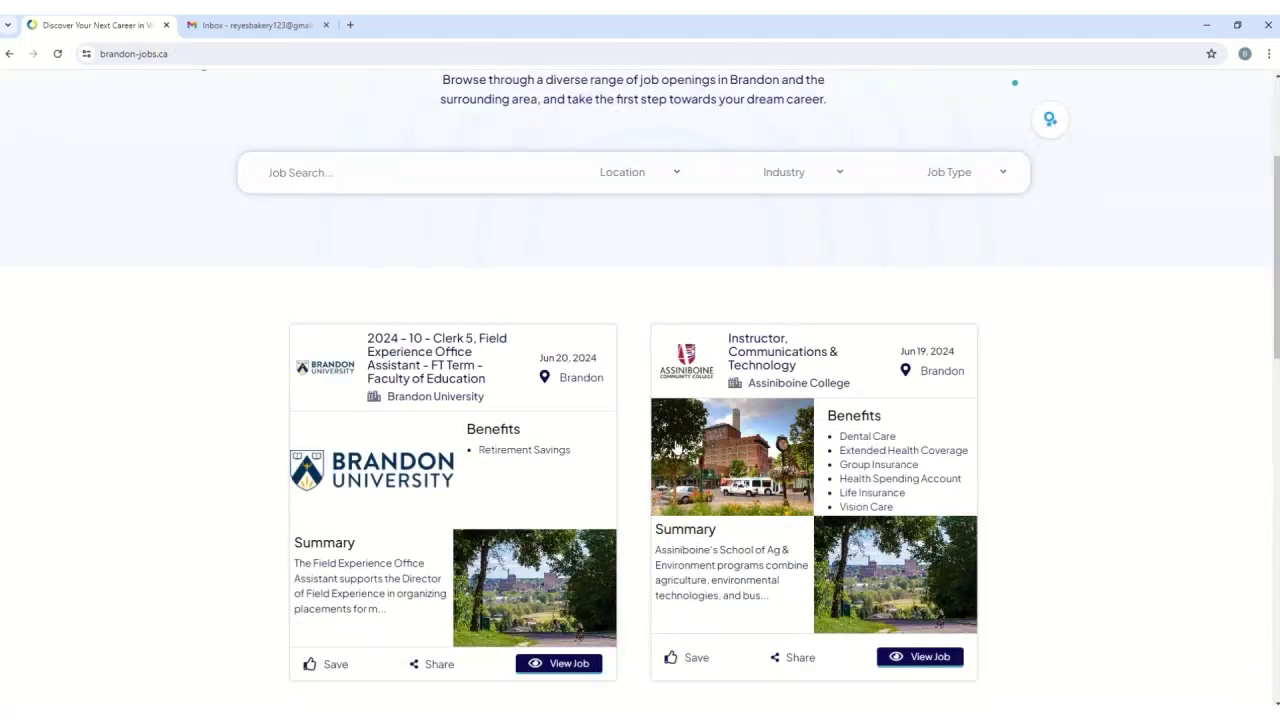
scroll(679, 446, "up", 3)
scroll(679, 446, "up", 1)
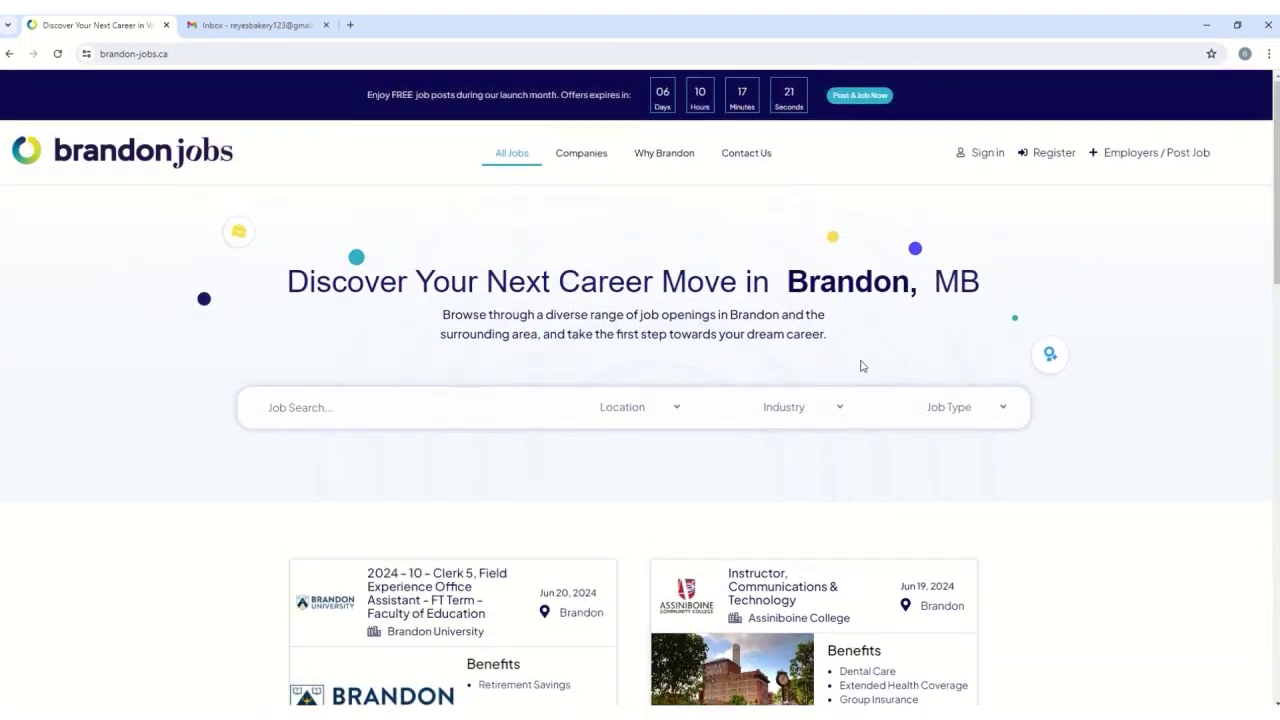
- Go to the Register page and choose Register As Job Seeker to show the empty form
left_click(1037, 163)
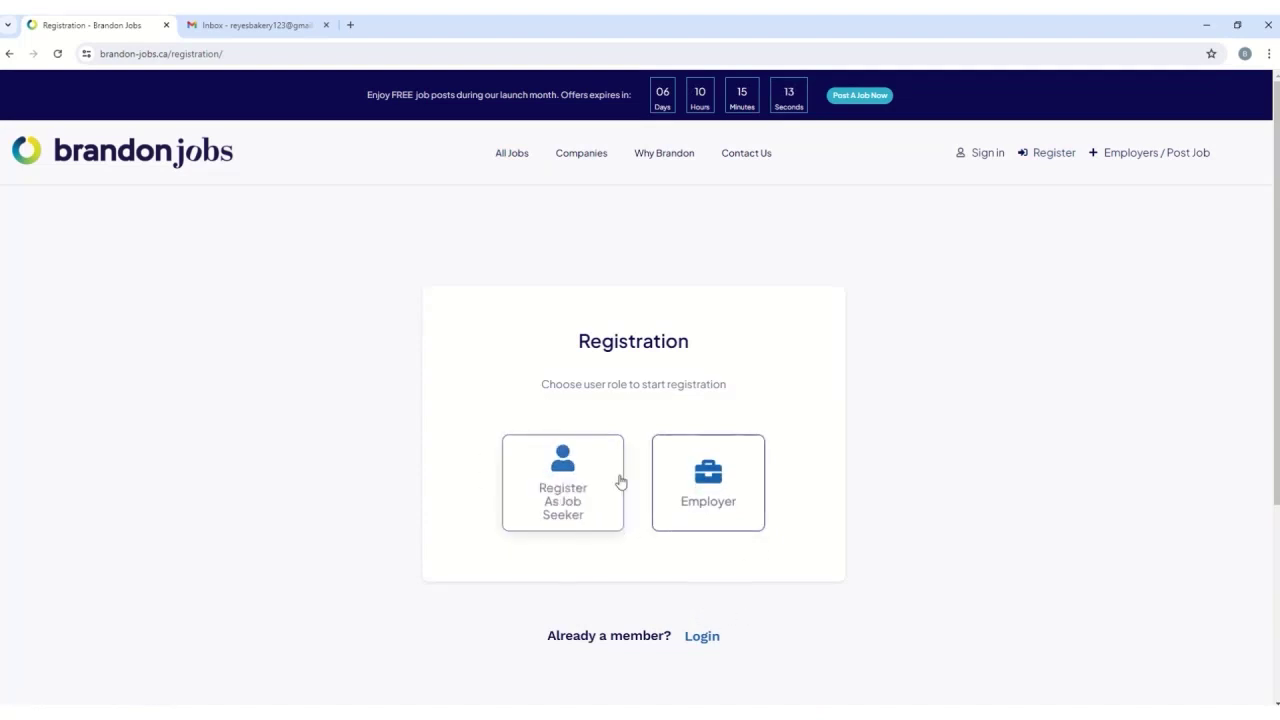
left_click(566, 496)
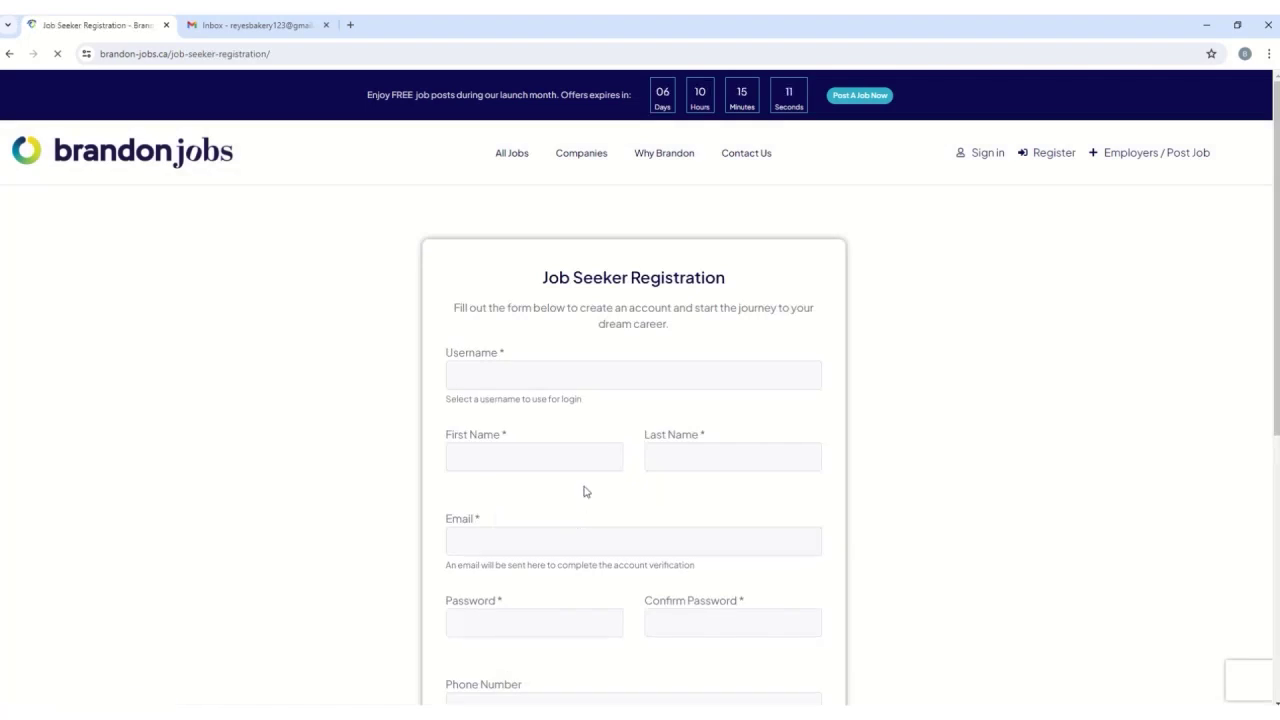
scroll(597, 443, "down", 2)
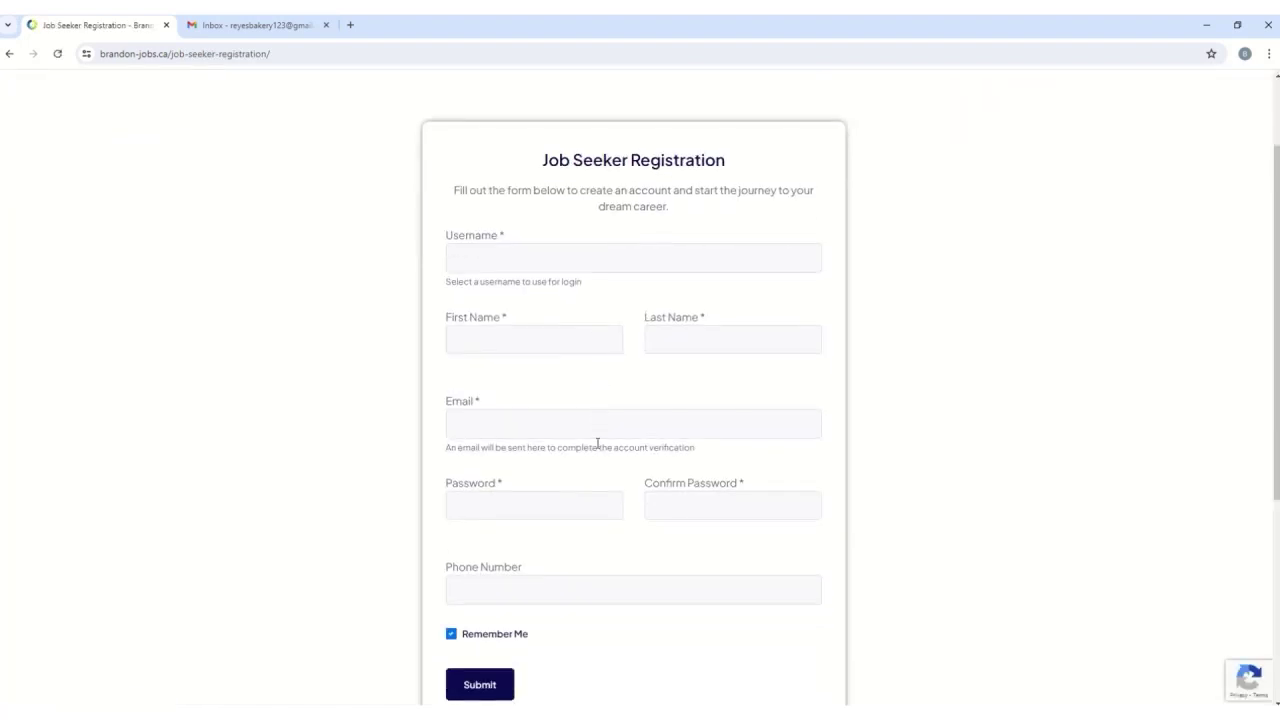
scroll(597, 443, "down", 1)
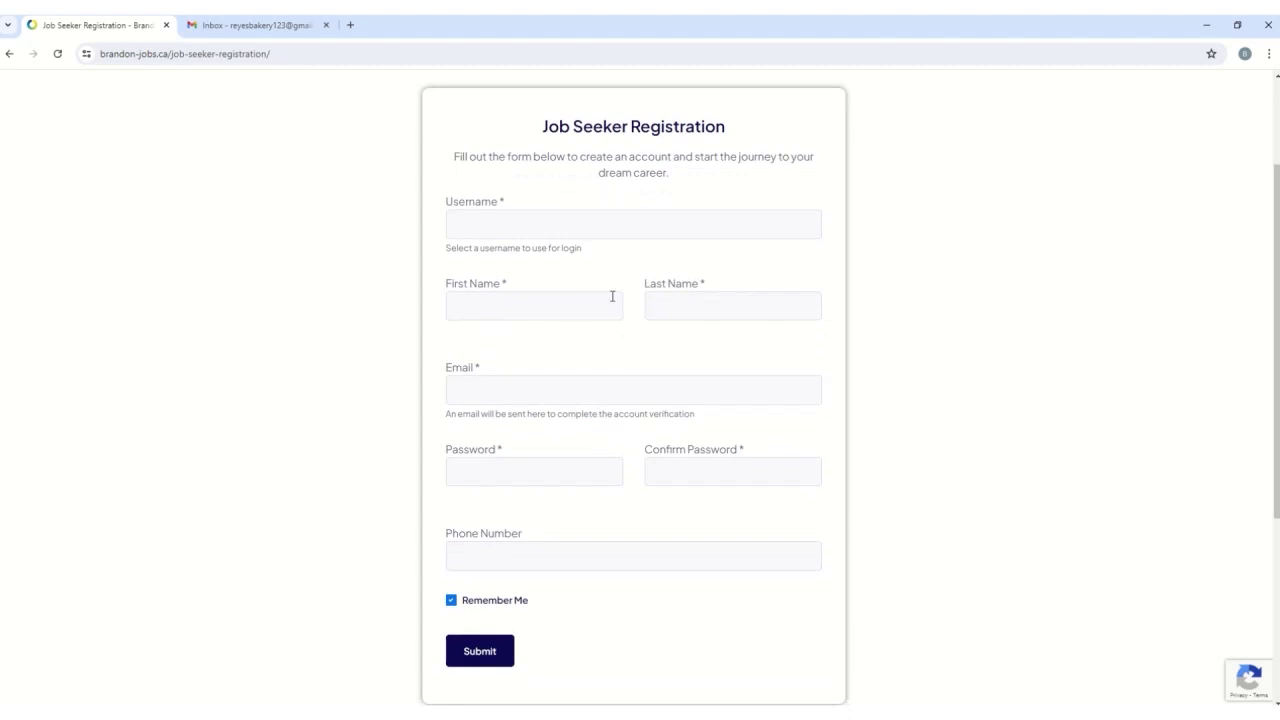
- Enter the account username and the applicant's first and last name
left_click(550, 228)
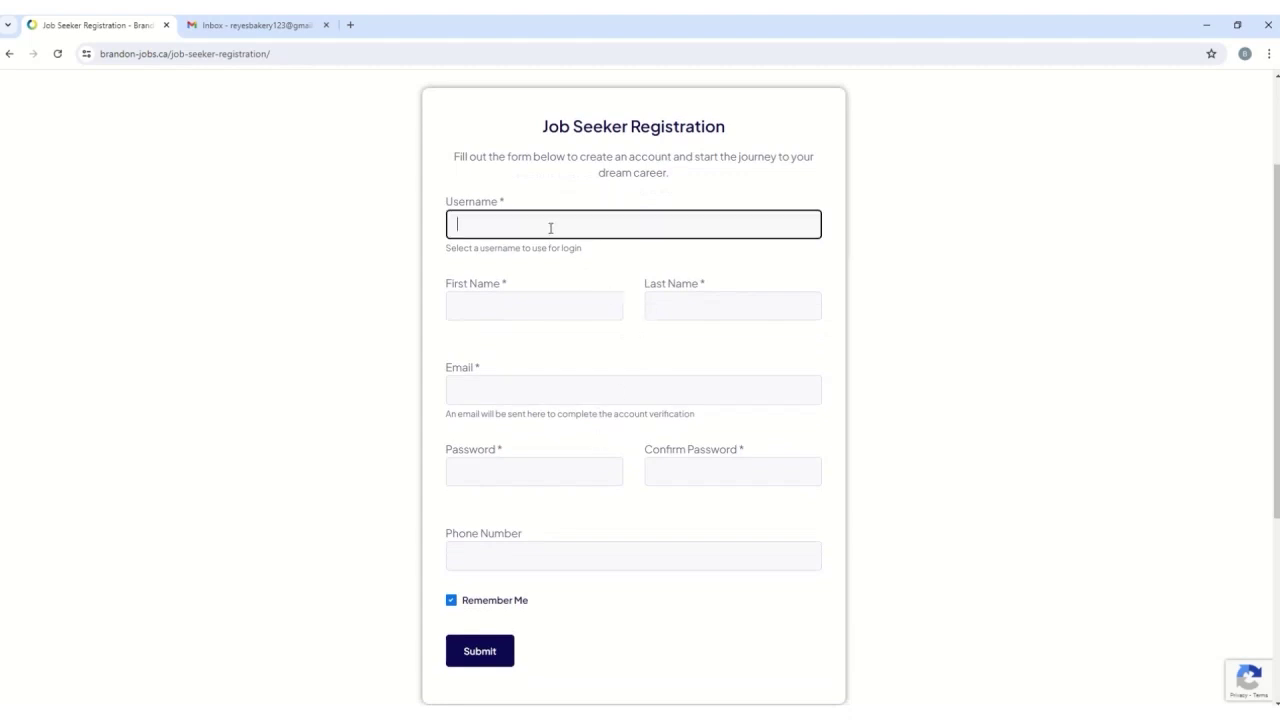
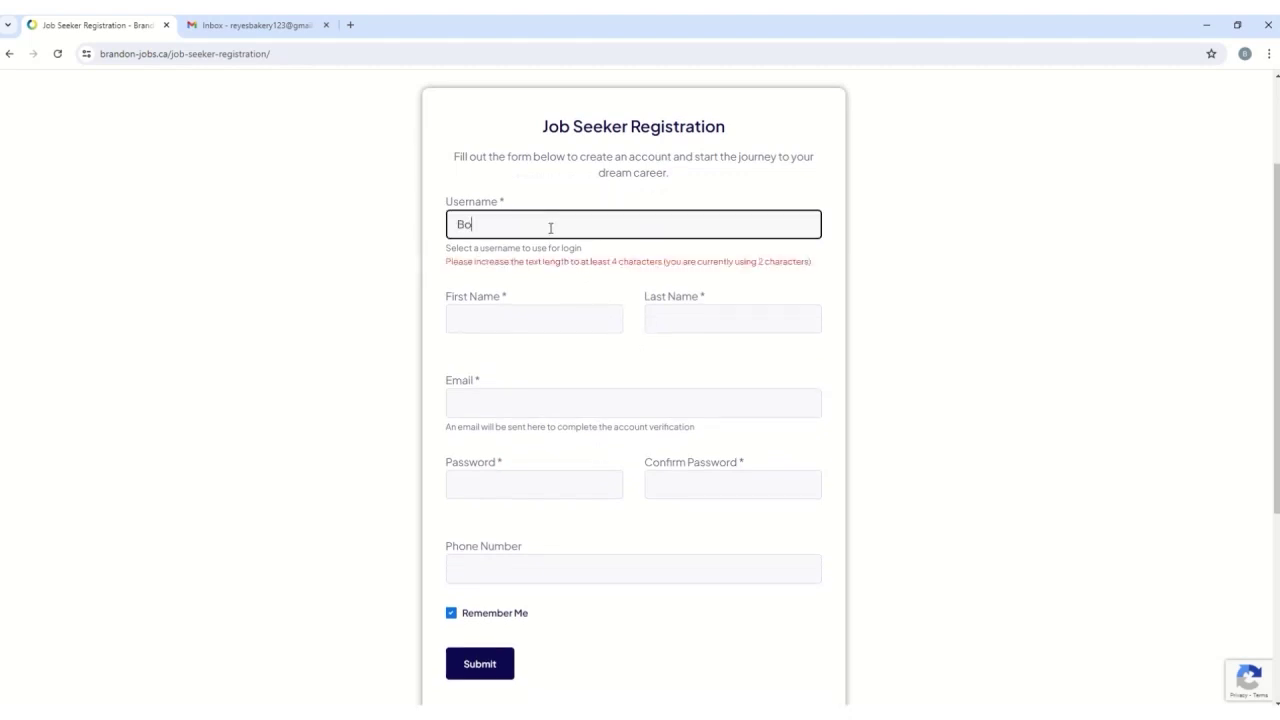
left_click(594, 303)
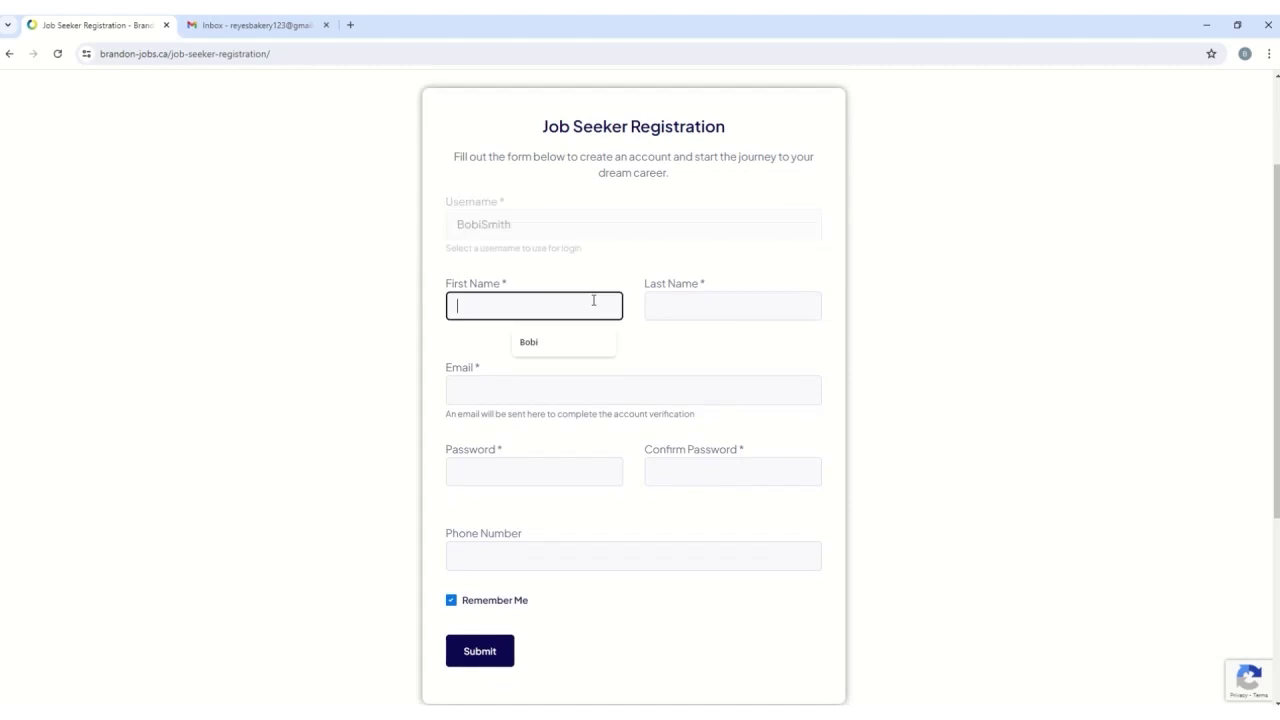
scroll(580, 314, "up", 1)
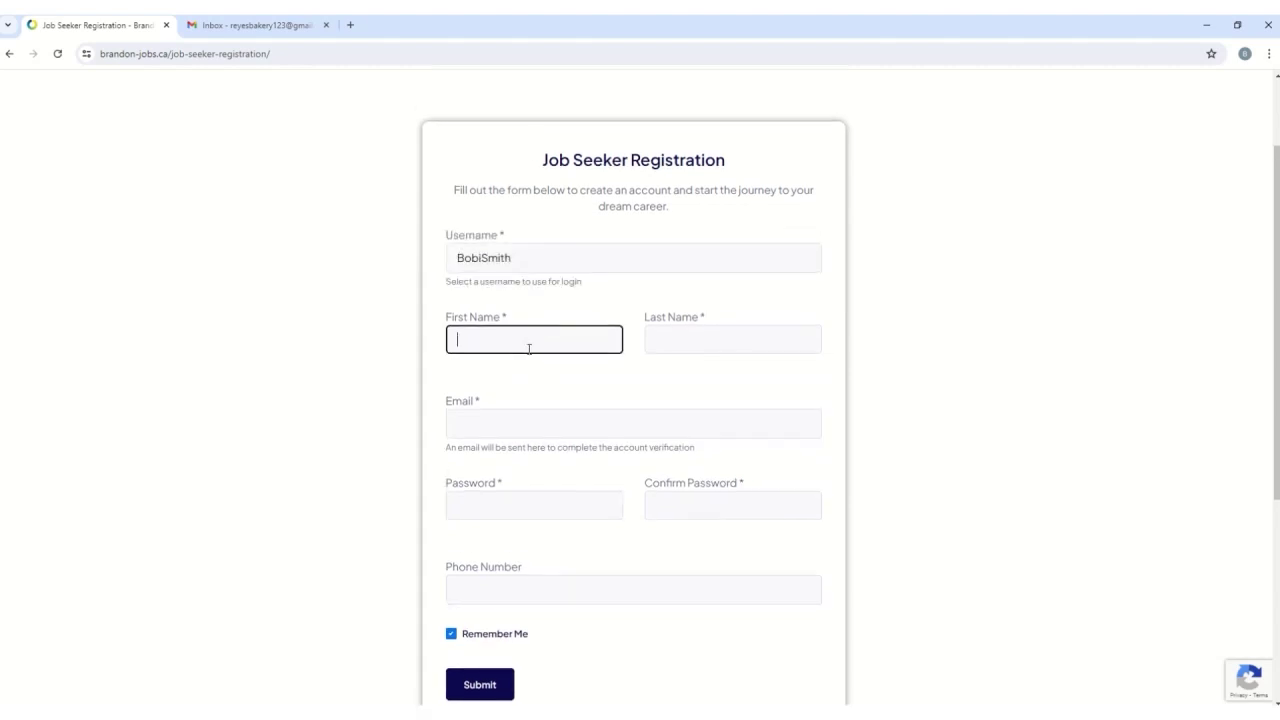
key("Tab")
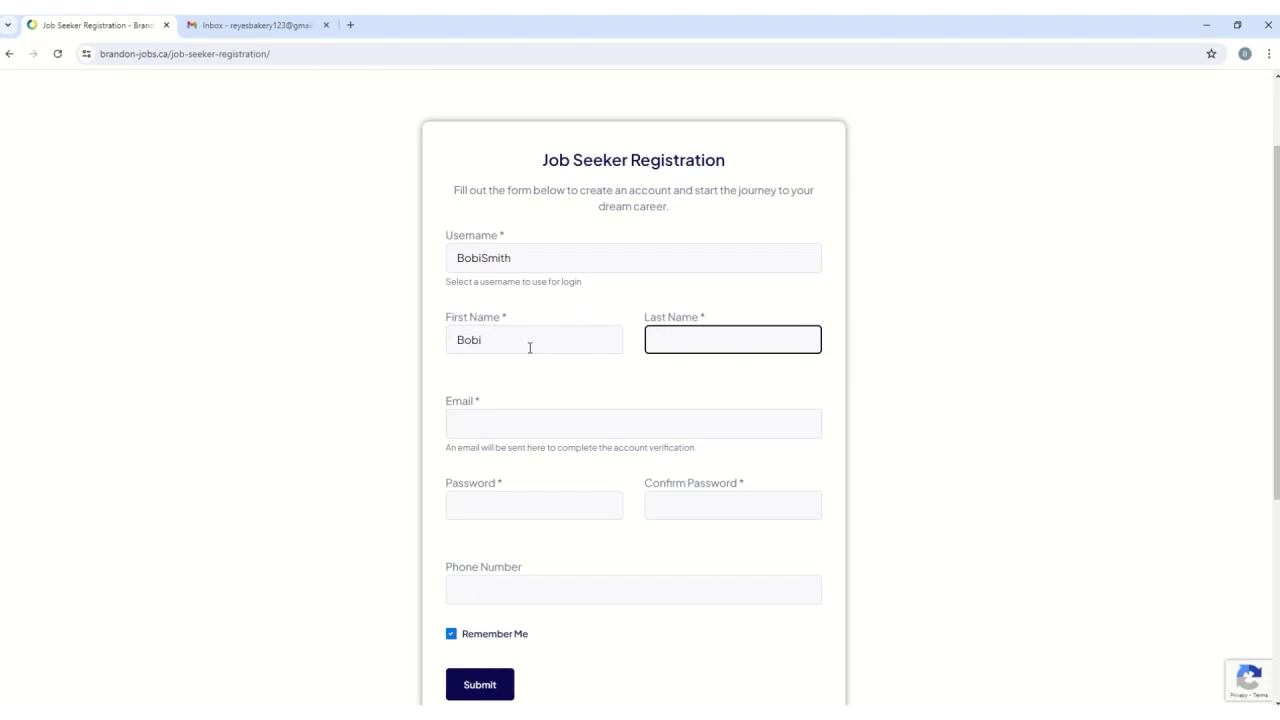
key("Tab")
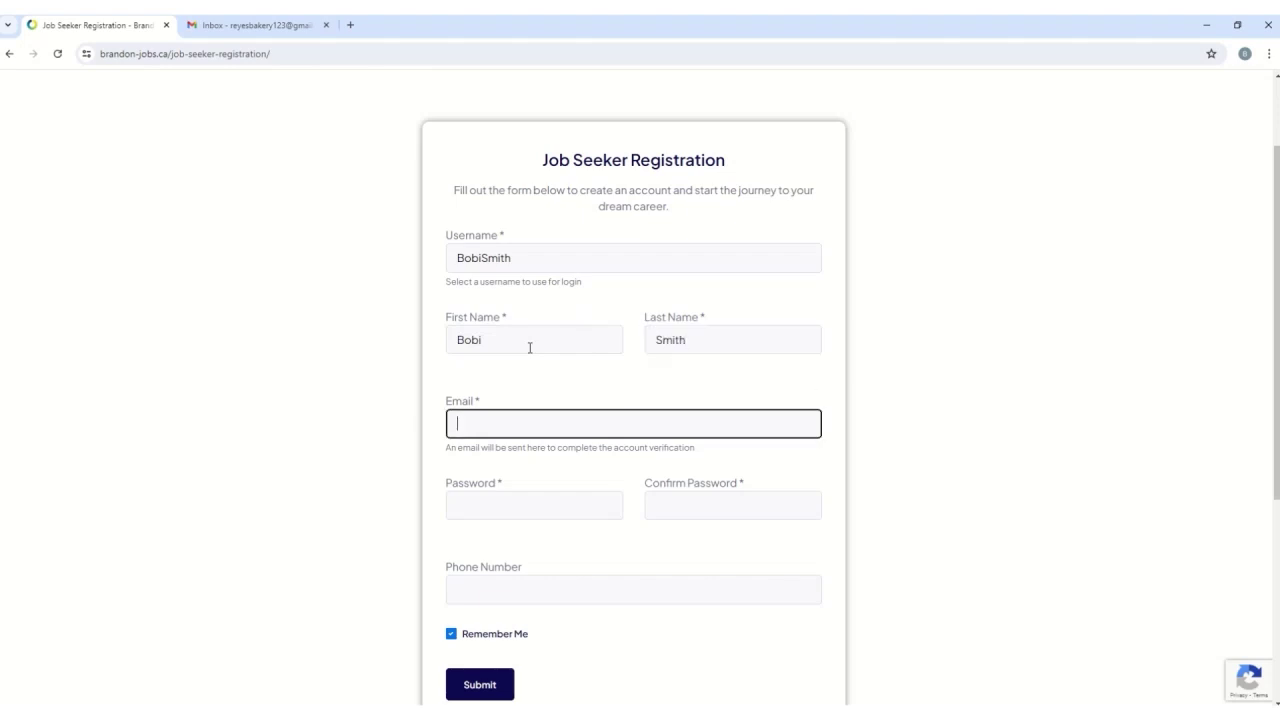
- Fill in the contact e-mail, the password and its confirmation, and the phone number
left_click(490, 420)
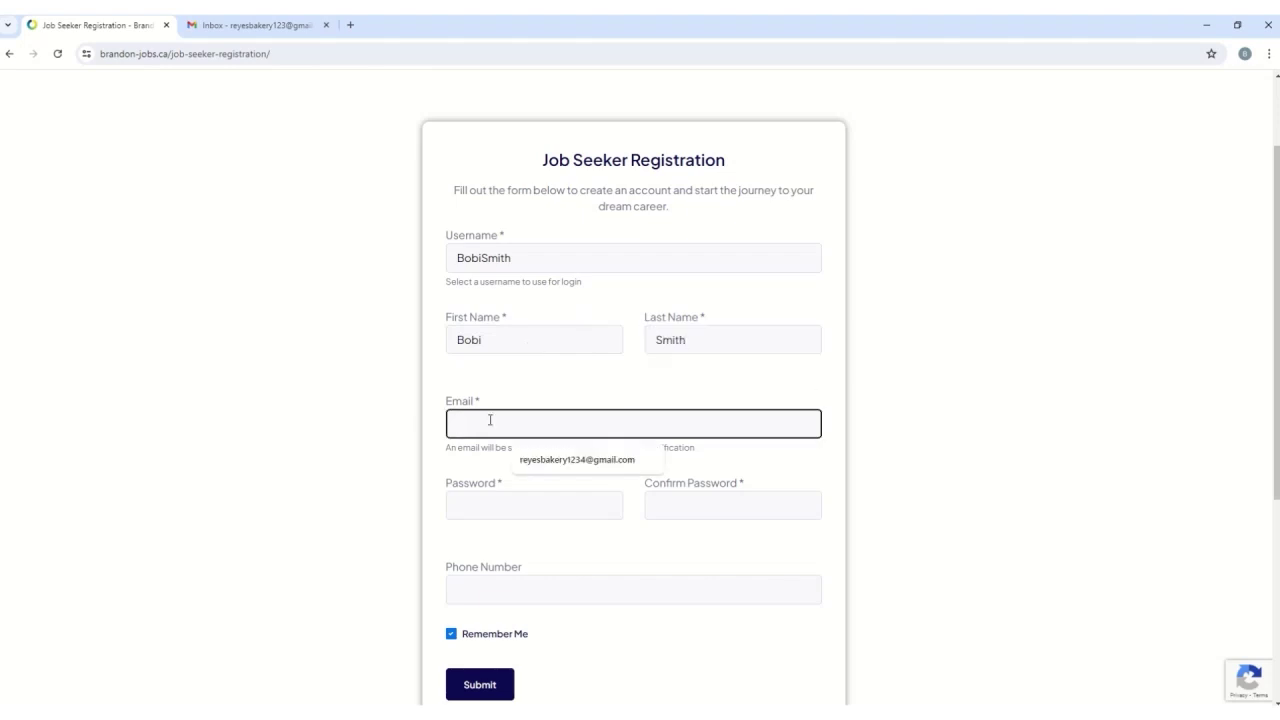
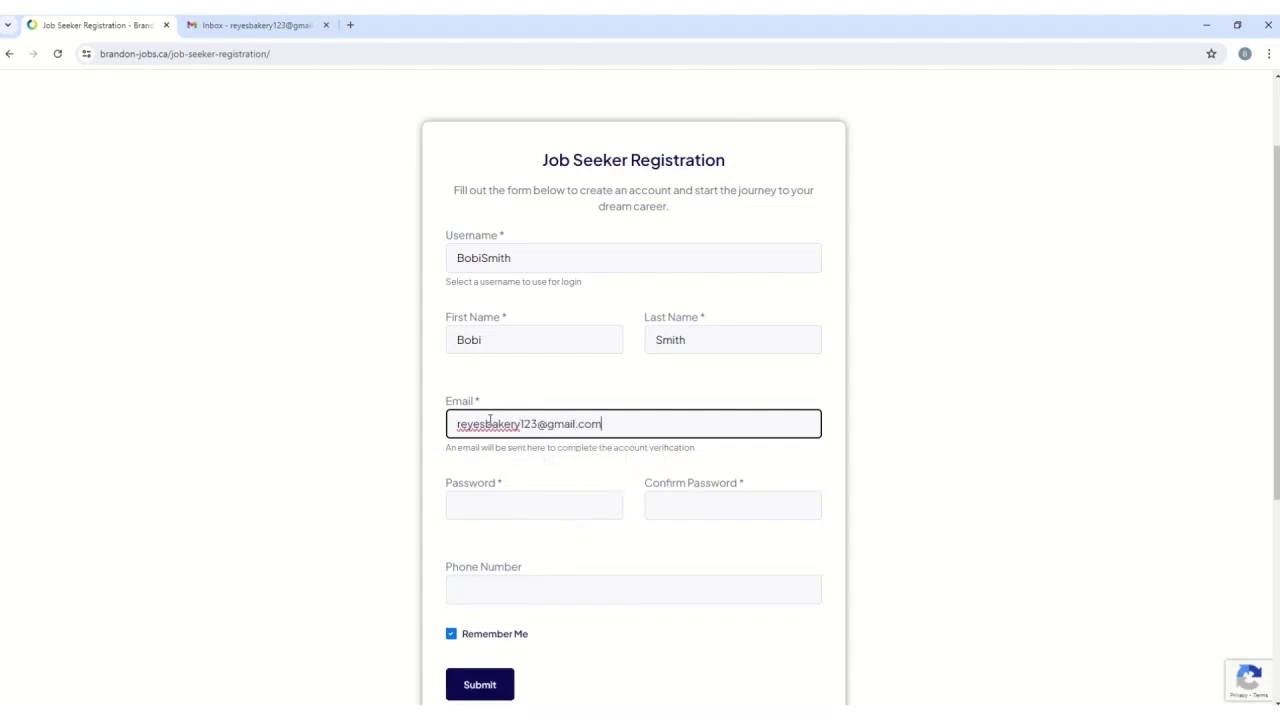
key("Tab")
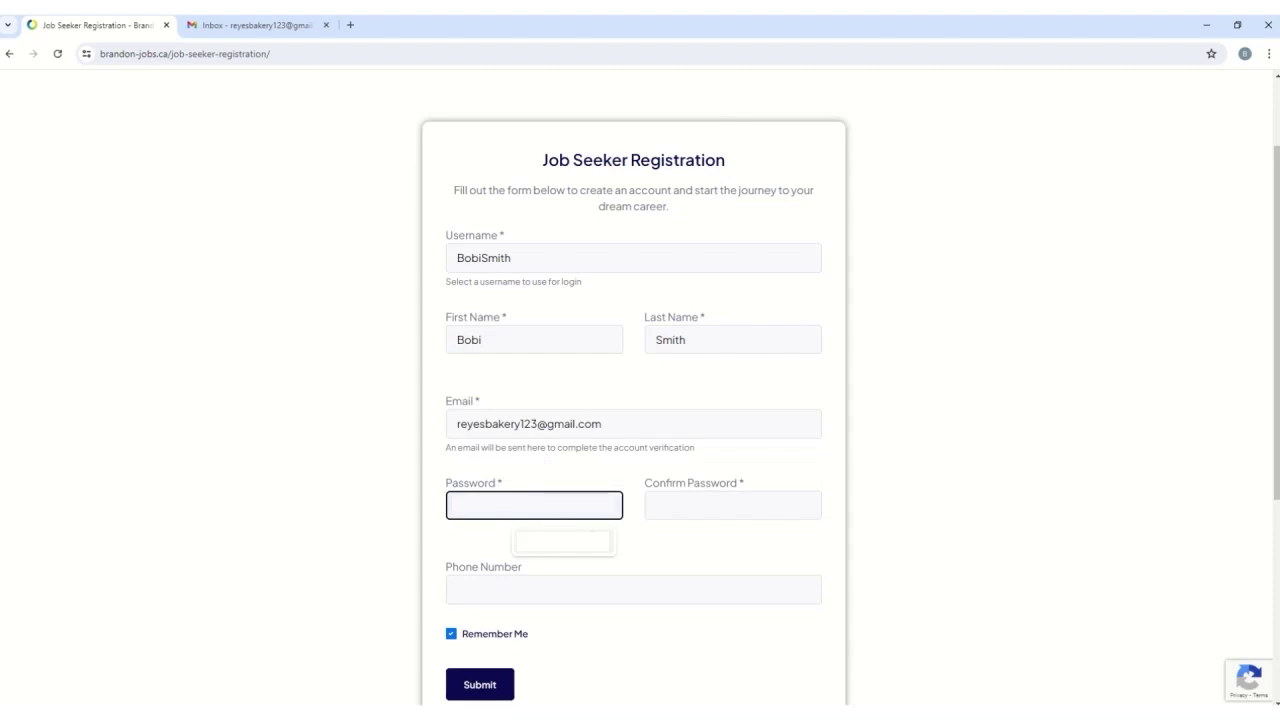
left_click(681, 510)
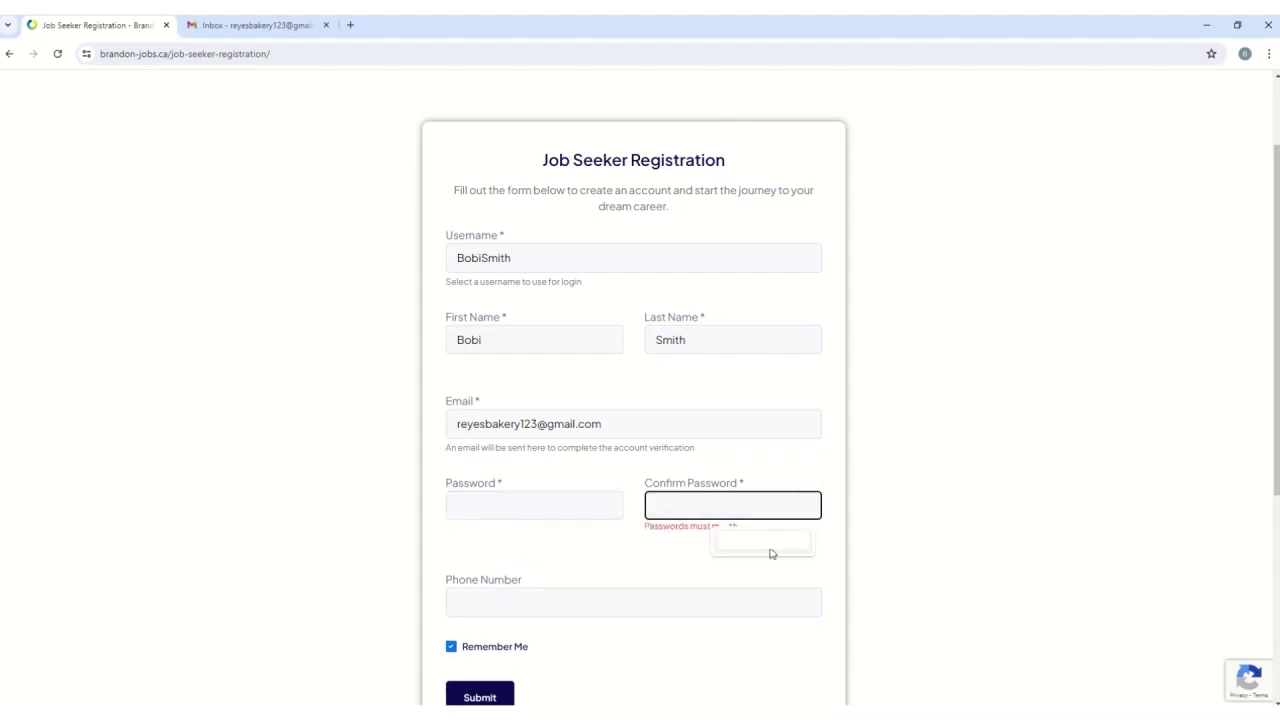
scroll(690, 500, "down", 1)
left_click(694, 474)
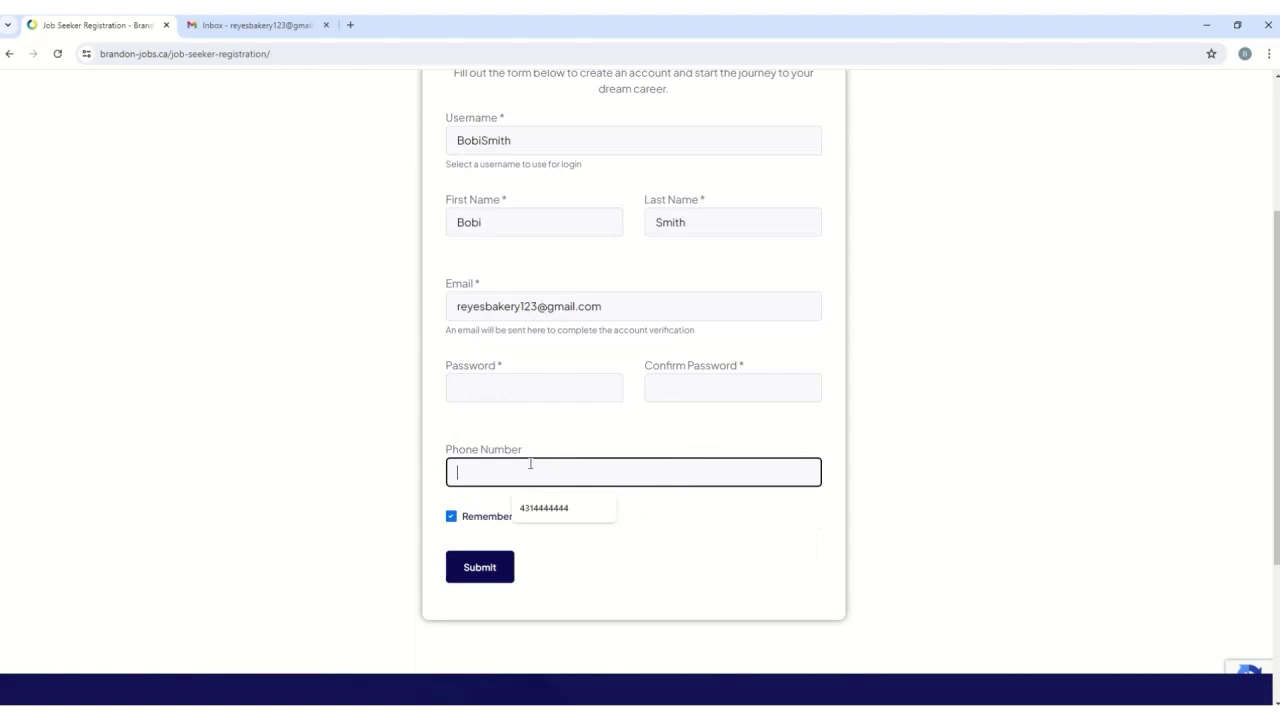
type("43155555")
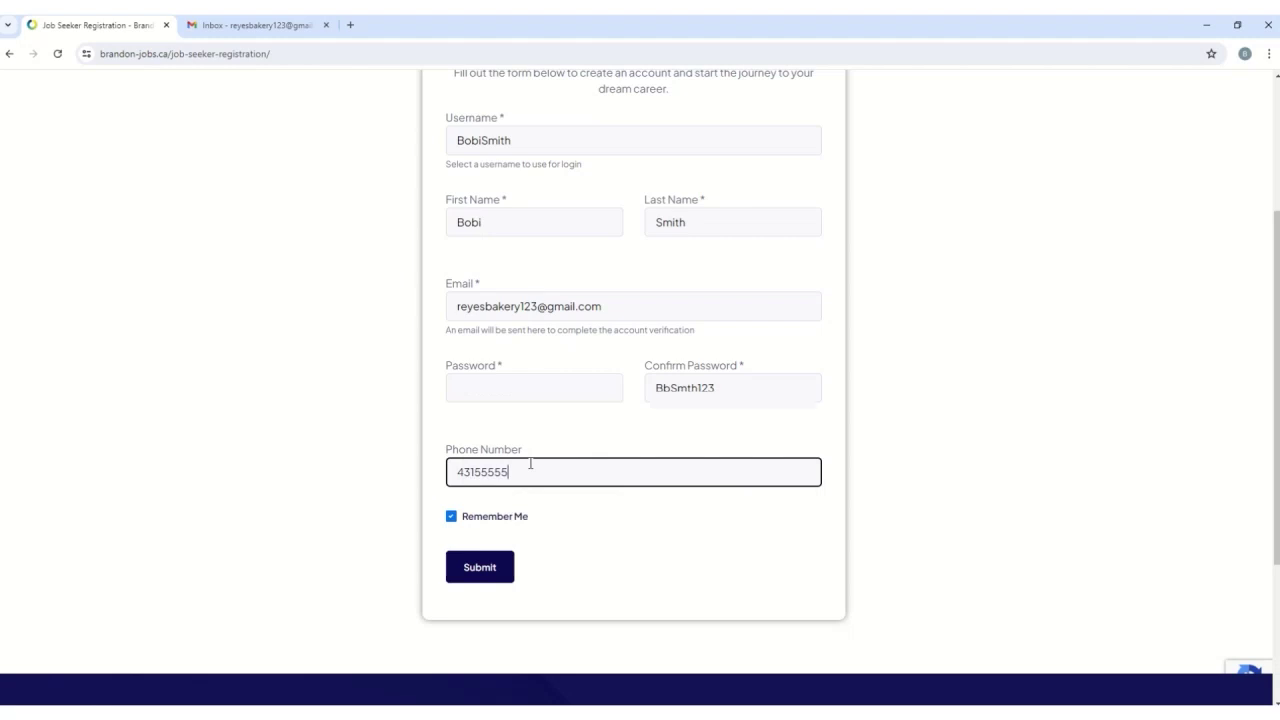
type("55")
scroll(697, 534, "up", 1)
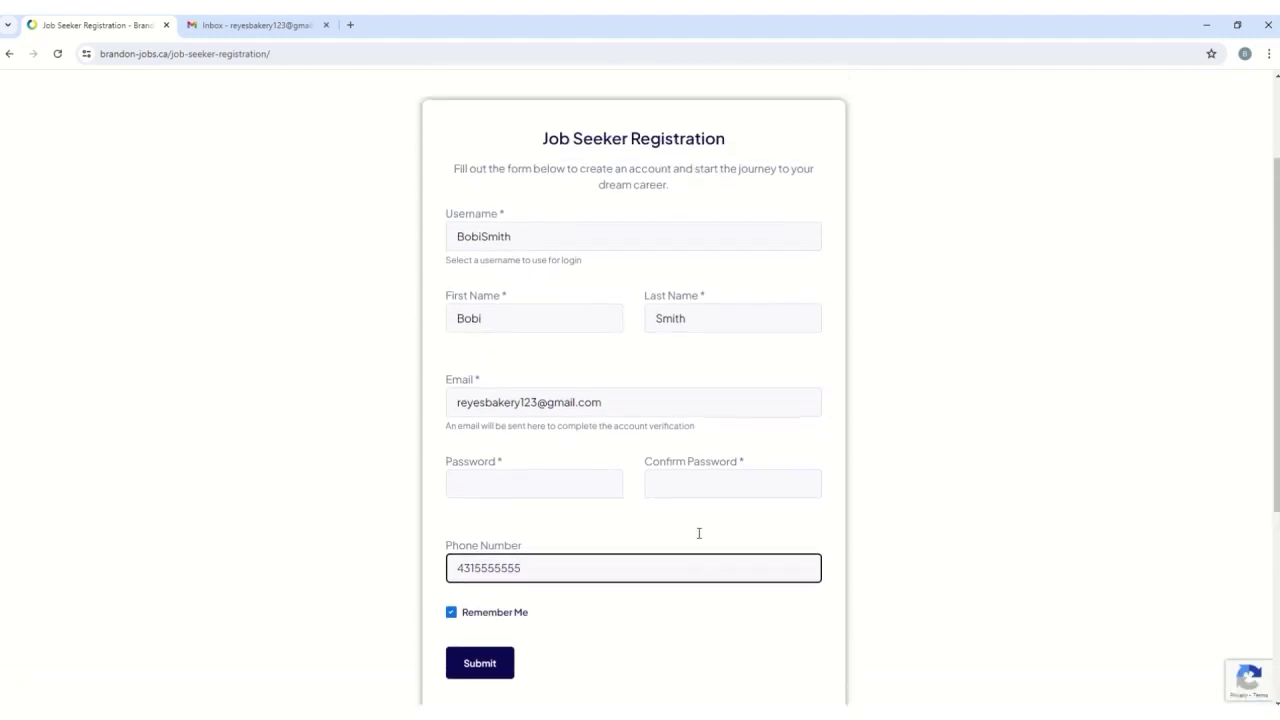
- Untick Remember Me and submit the job seeker registration
left_click(451, 618)
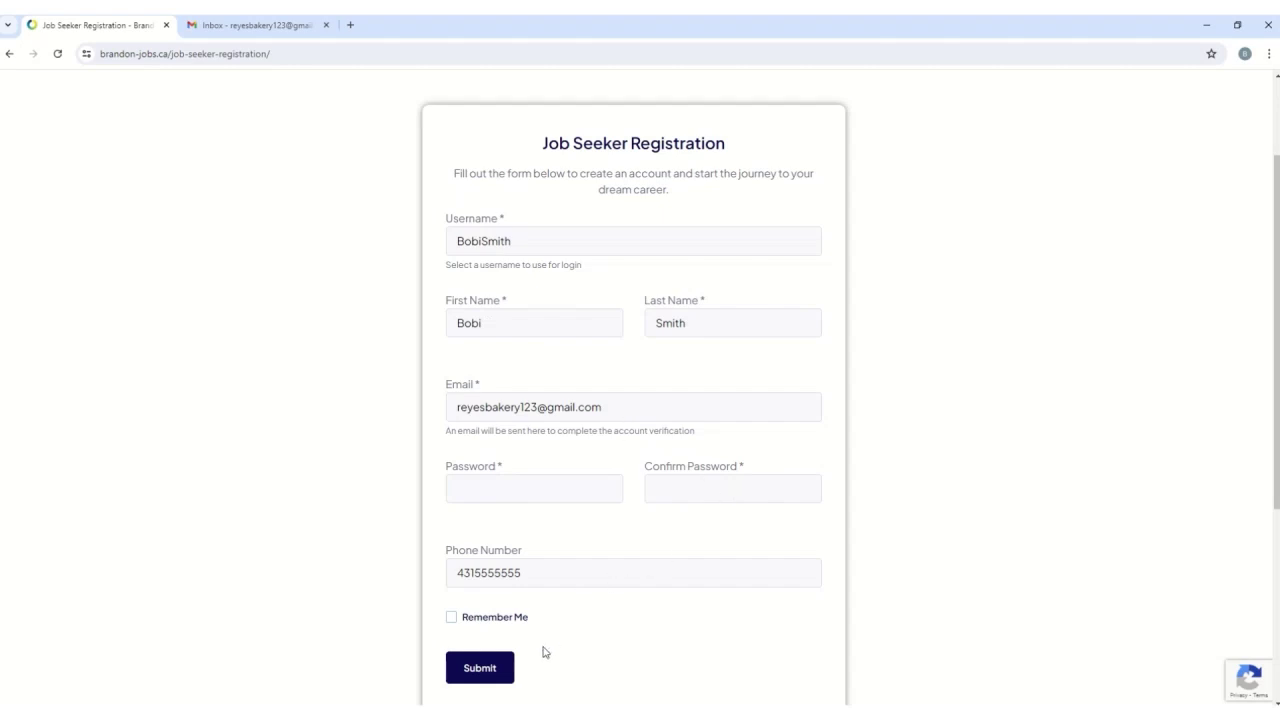
scroll(517, 680, "down", 1)
left_click(490, 570)
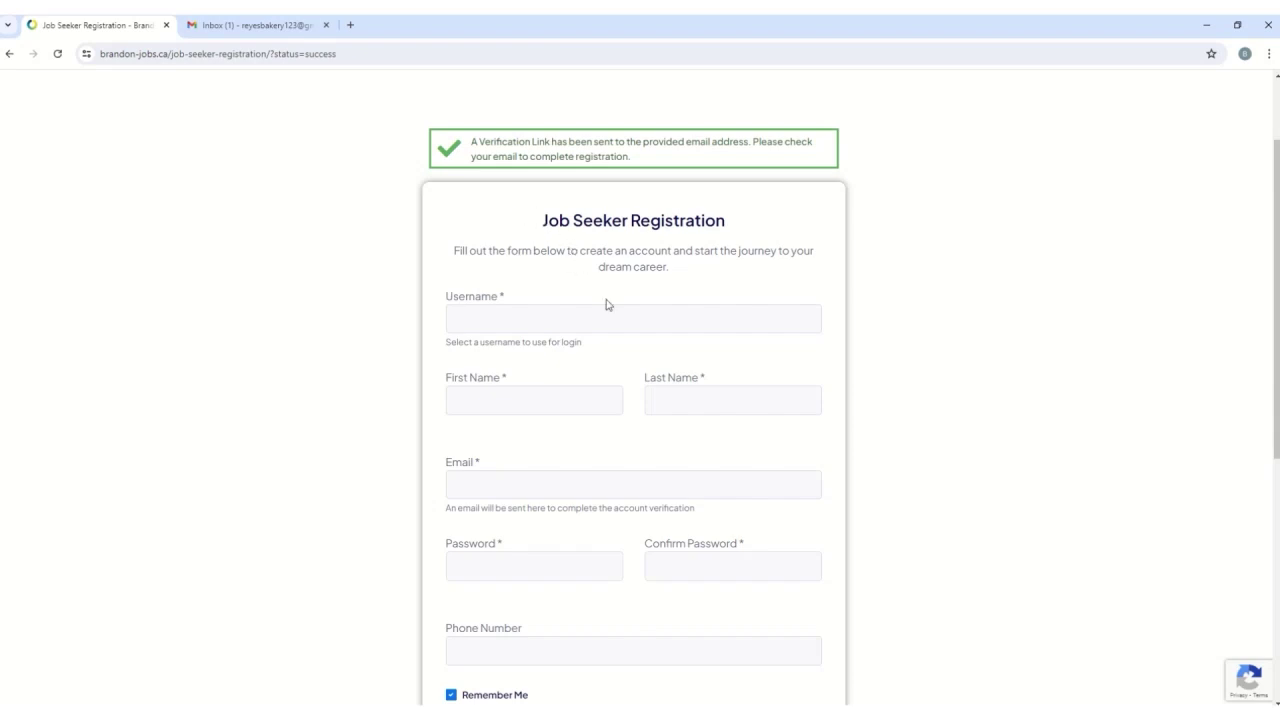
- In Gmail, open the '[Brandon Jobs] Confirm your email' message and use its Verify Email link
left_click(270, 25)
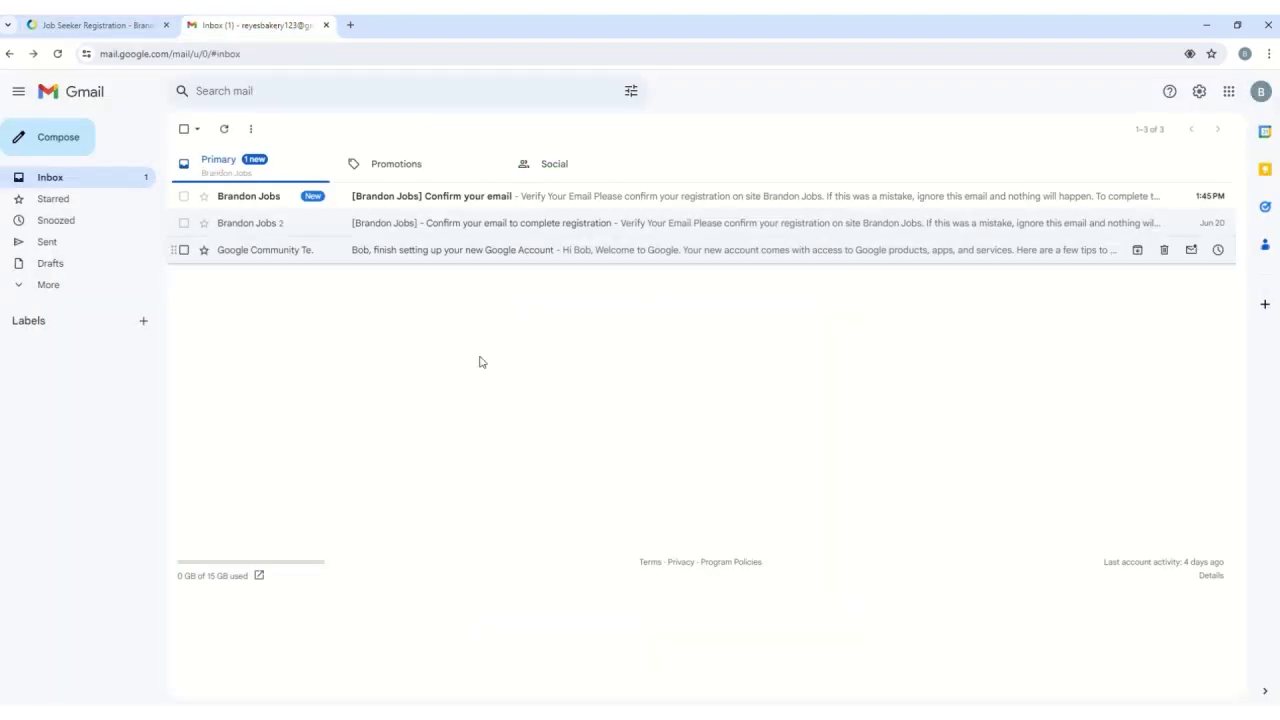
left_click(400, 205)
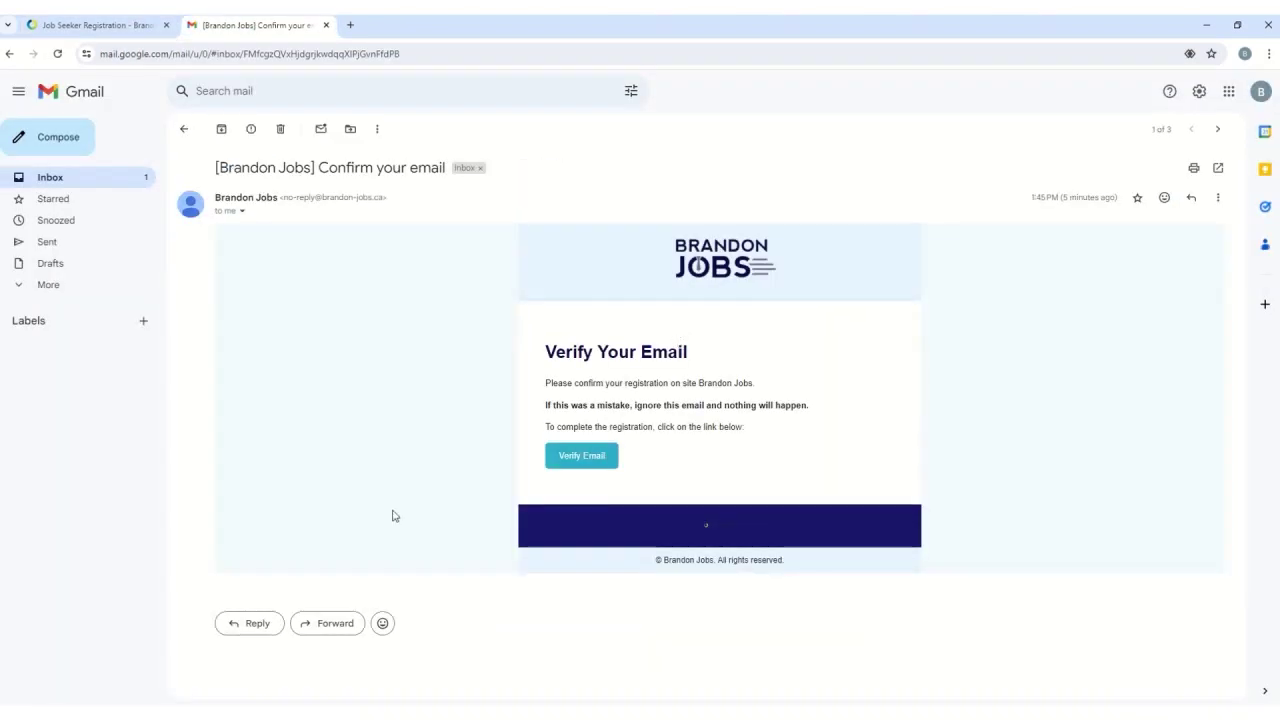
left_click(580, 464)
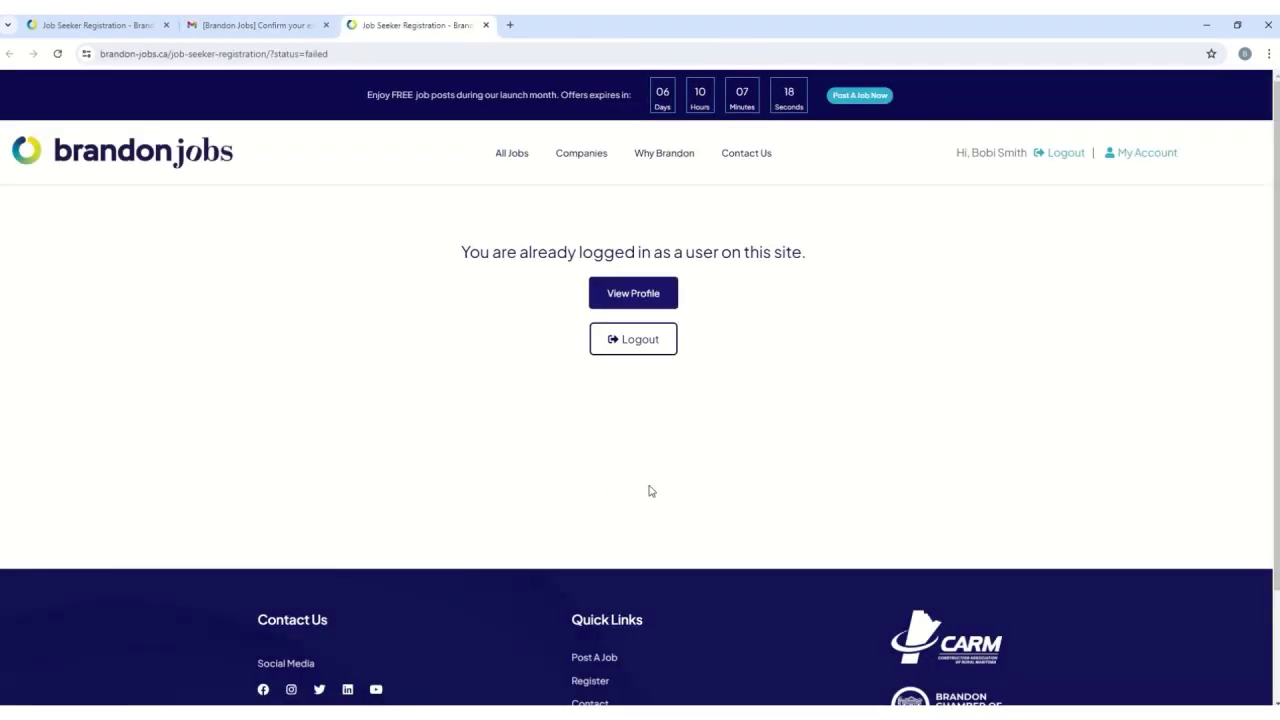
- Open the My Account overview and go to View All Jobs
left_click(660, 293)
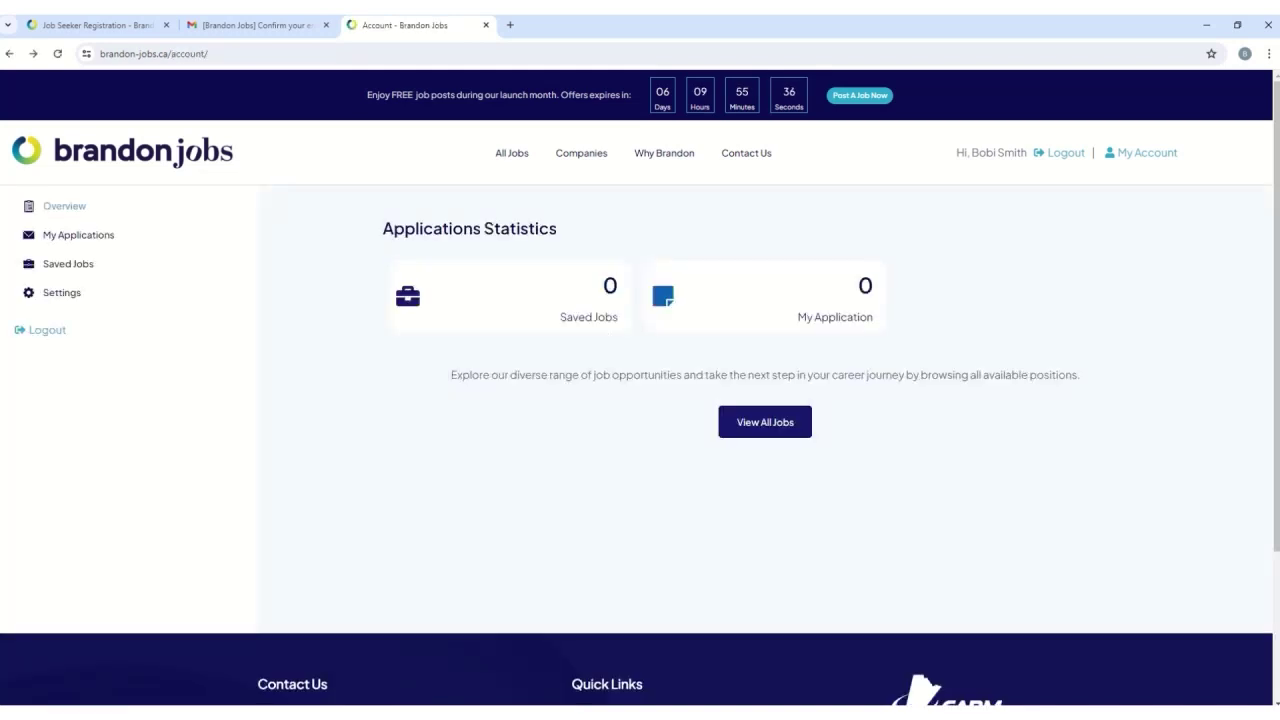
left_click(759, 434)
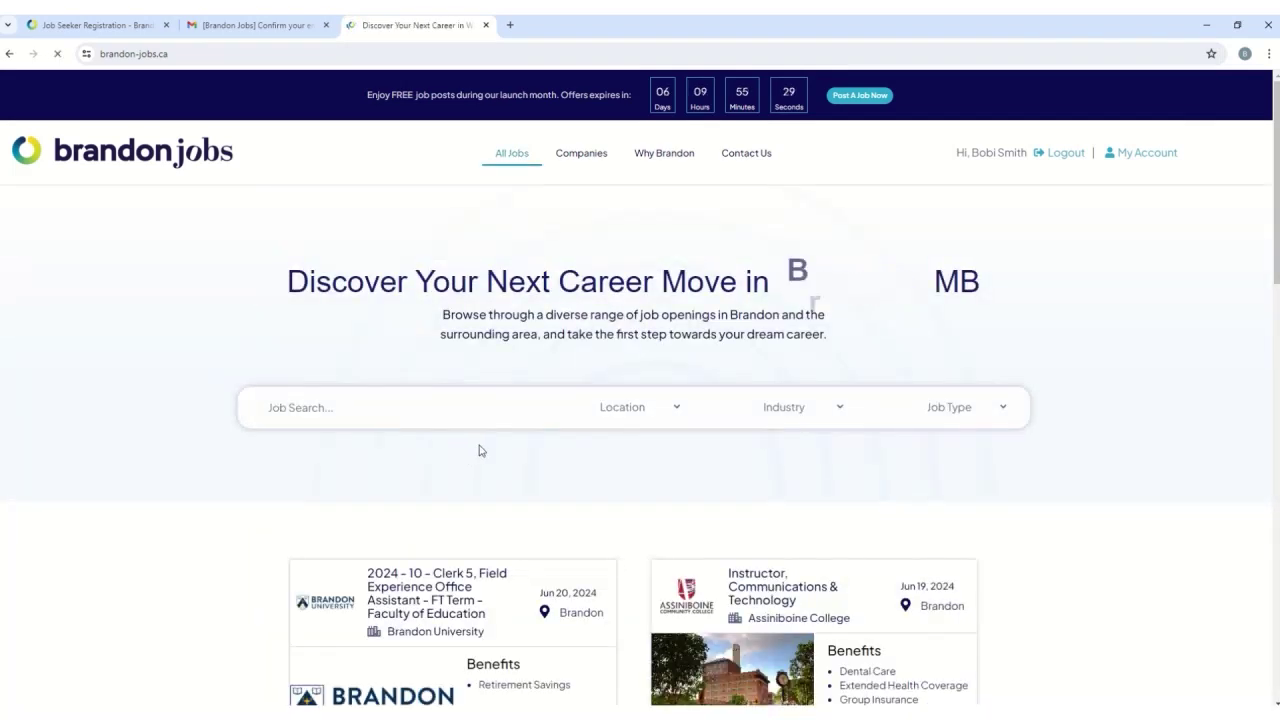
scroll(490, 452, "down", 1)
scroll(494, 458, "down", 5)
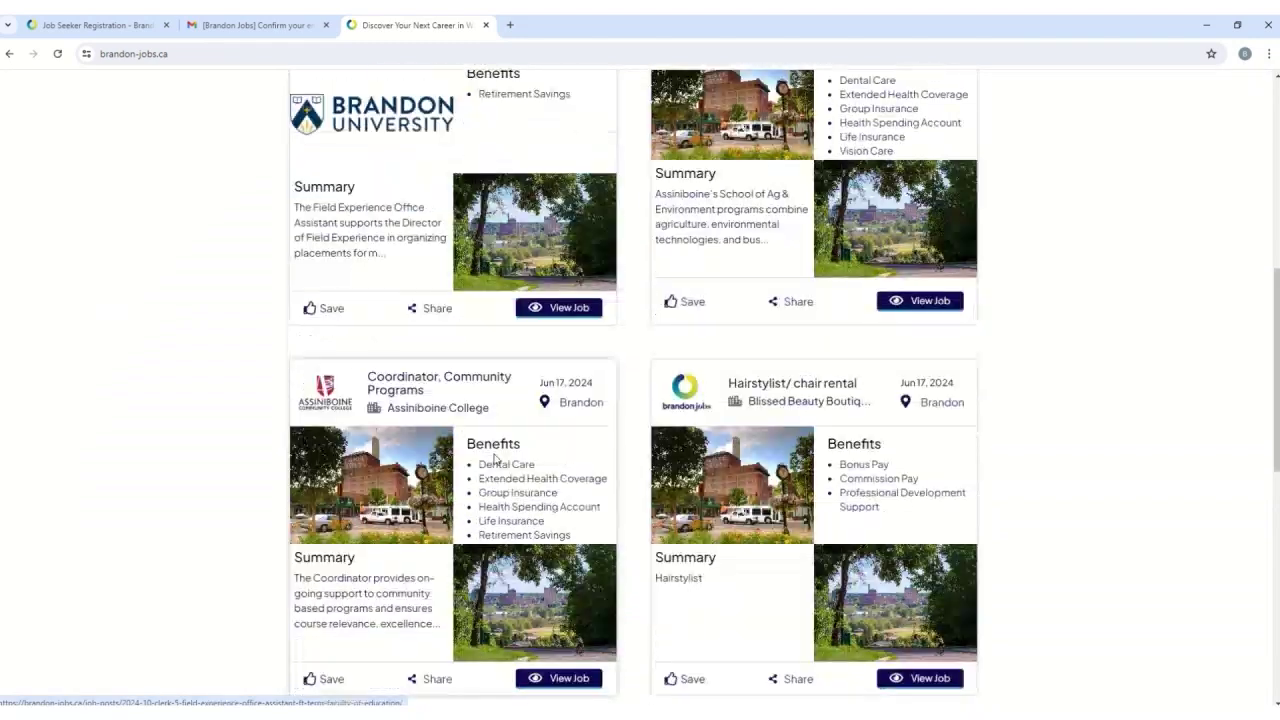
scroll(494, 458, "down", 4)
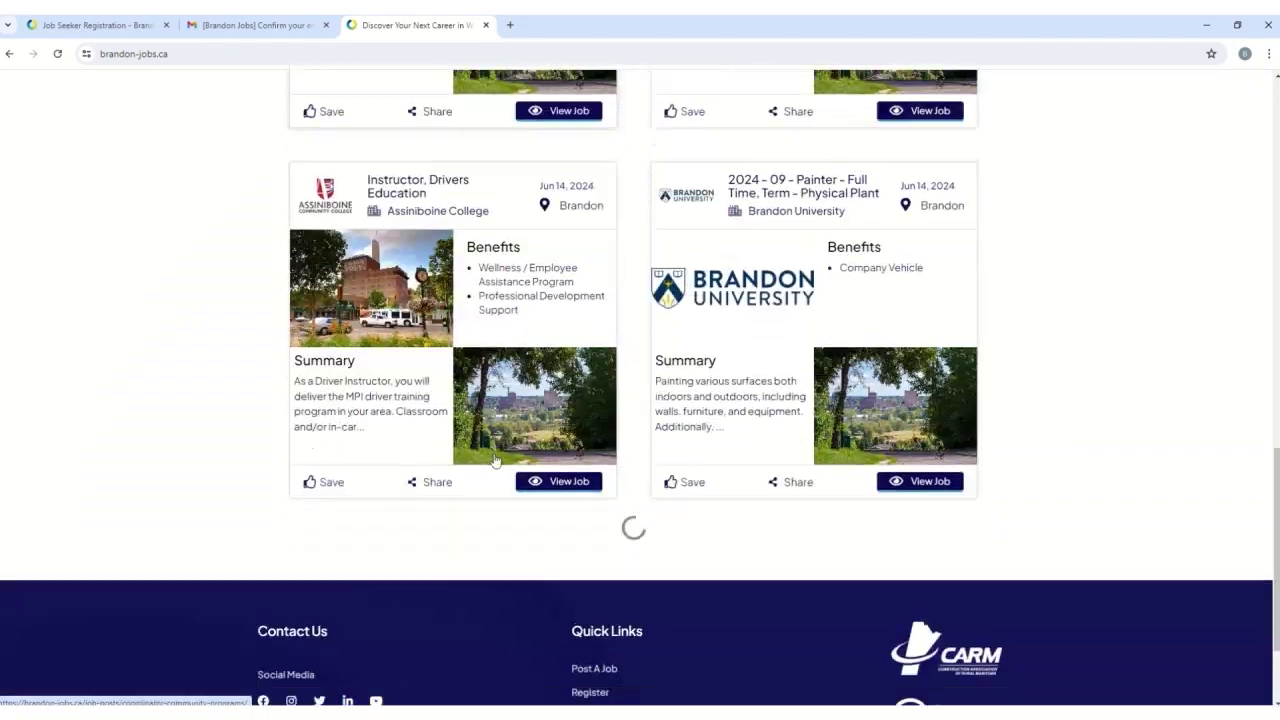
scroll(494, 458, "up", 6)
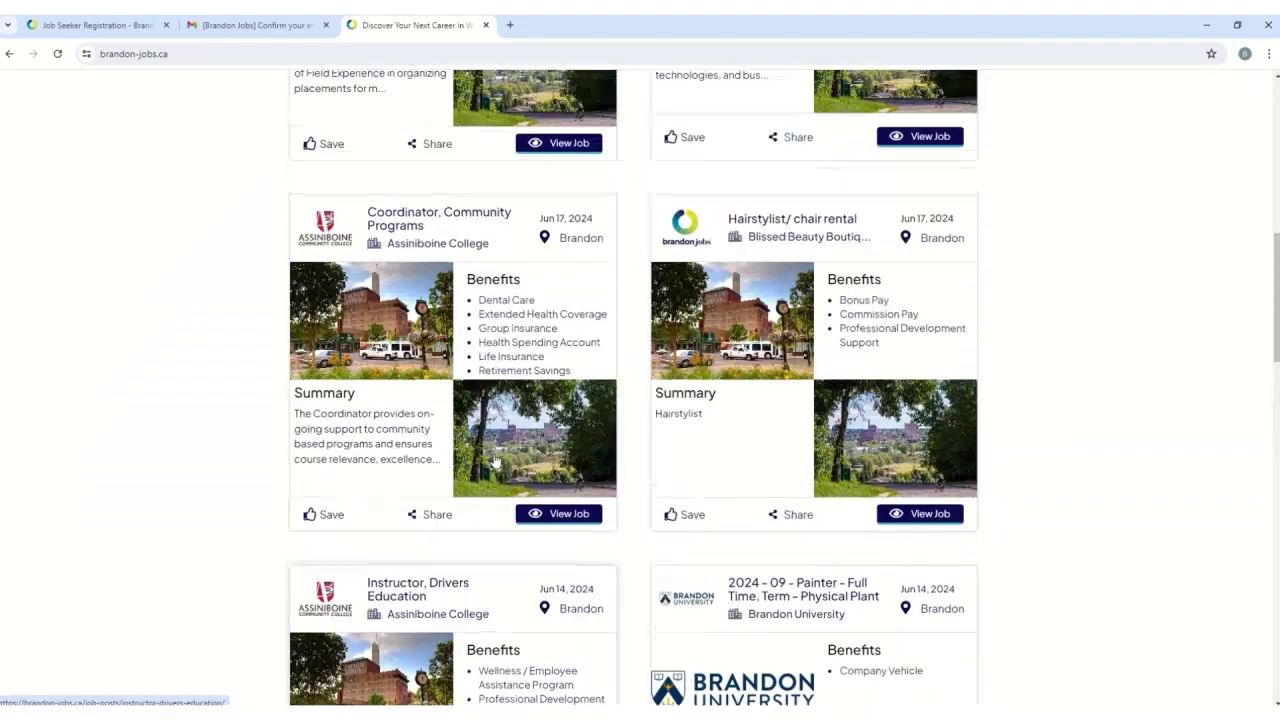
scroll(498, 458, "up", 1)
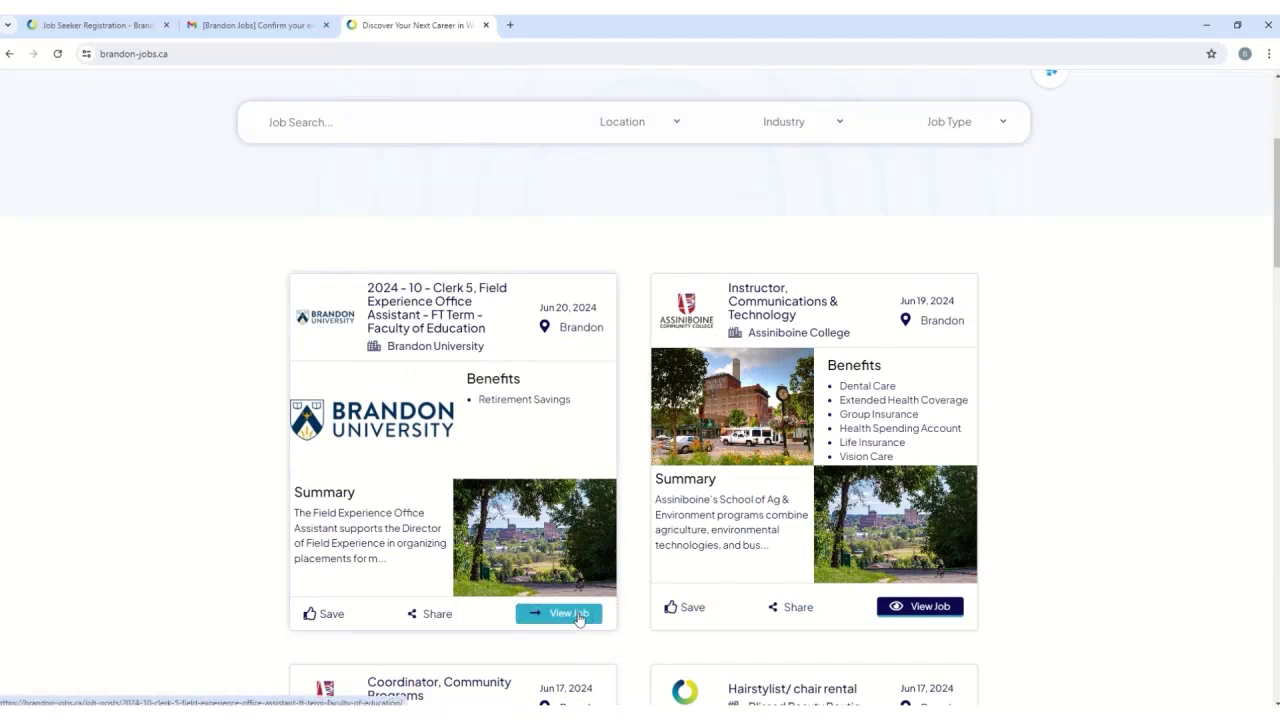
- Open the Clerk 5, Field Experience Office Assistant post and view its job details
left_click(578, 618)
scroll(971, 614, "down", 1)
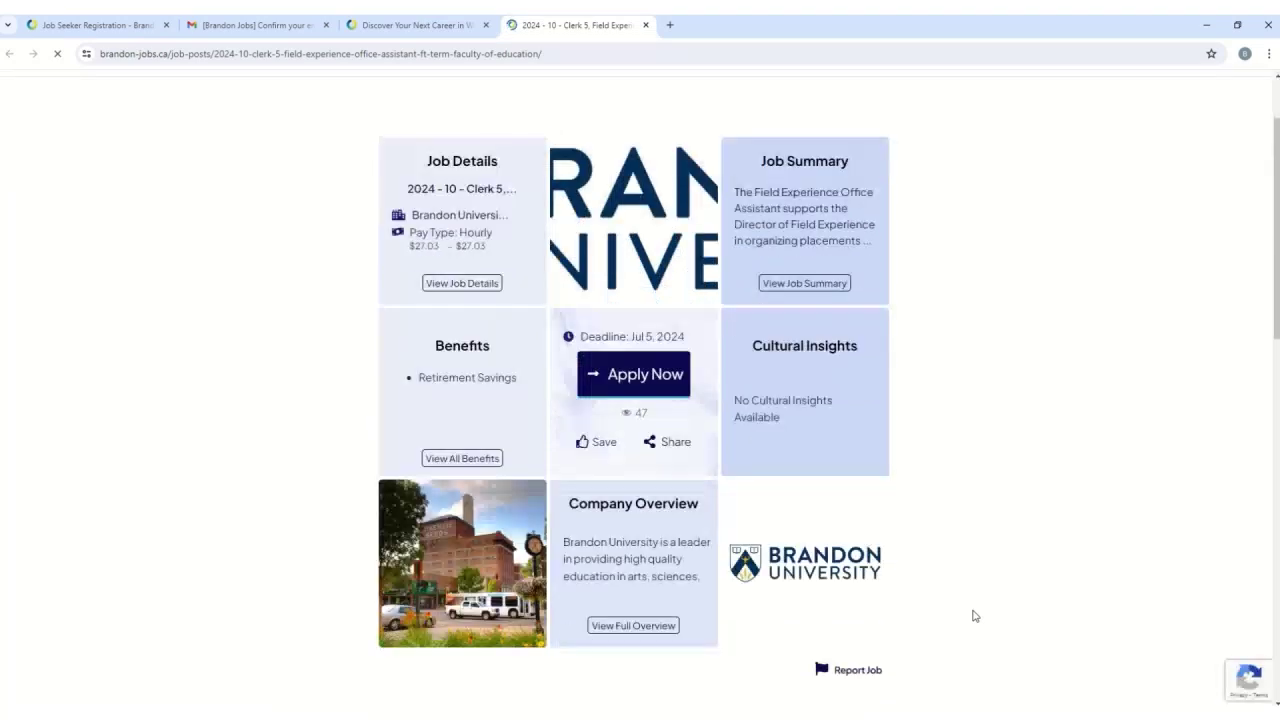
scroll(960, 608, "up", 1)
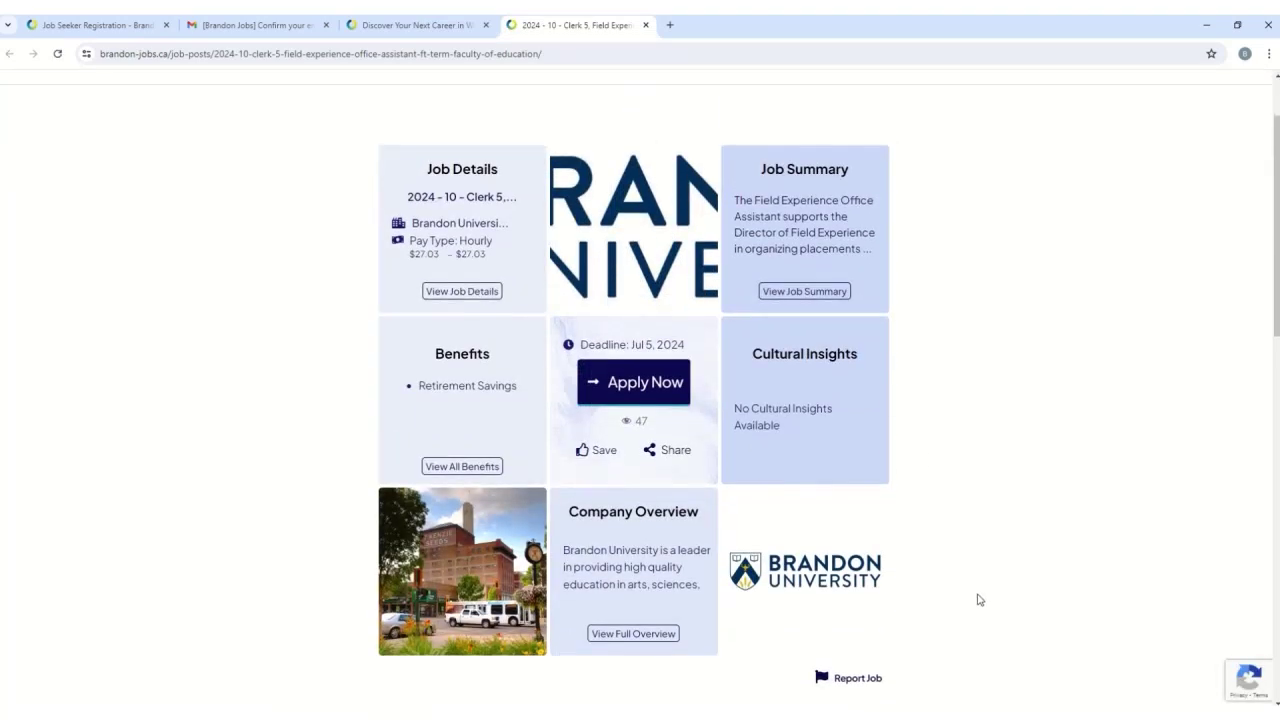
left_click(477, 293)
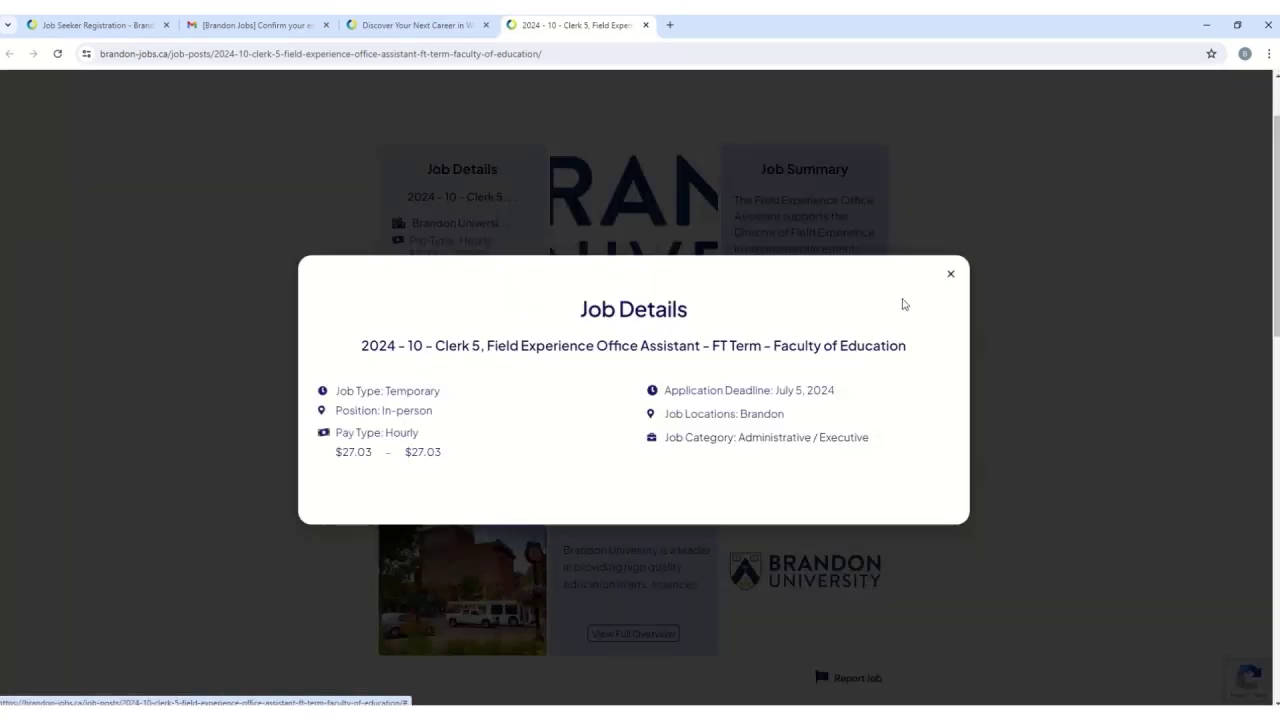
left_click(950, 274)
- Read the Clerk 5 job summary and the company overview
left_click(818, 297)
scroll(705, 410, "down", 3)
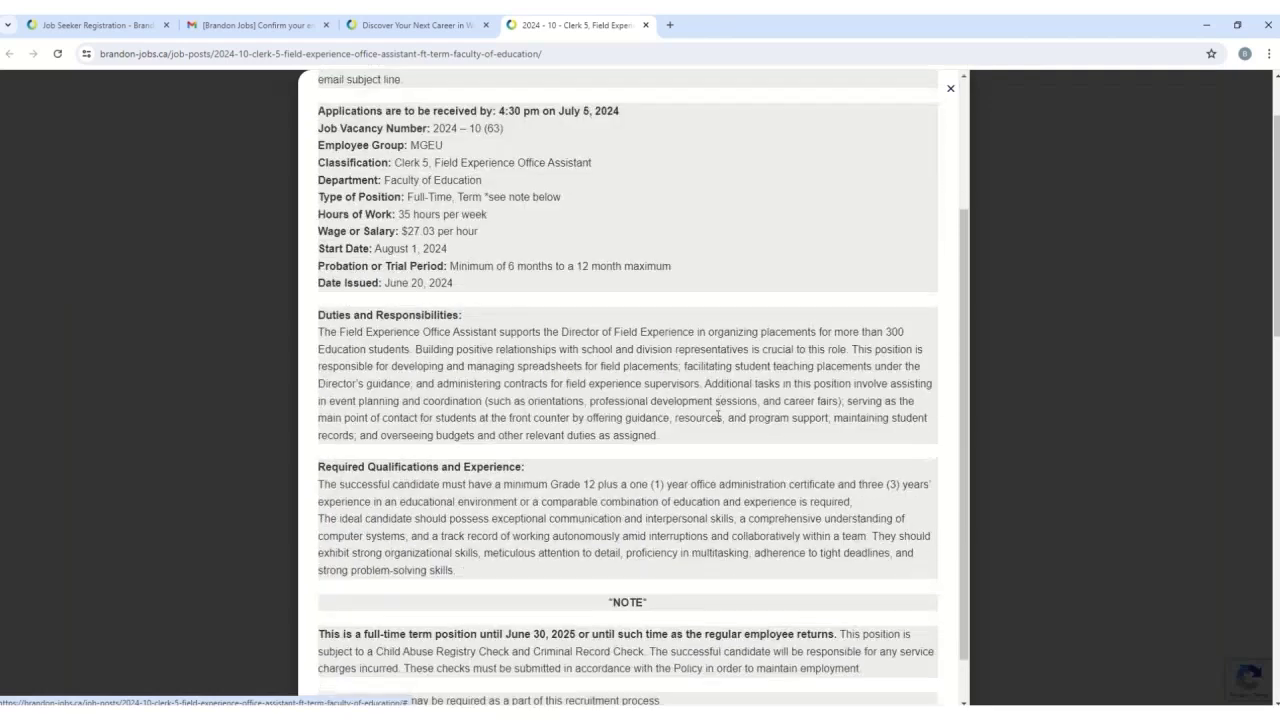
scroll(717, 420, "up", 3)
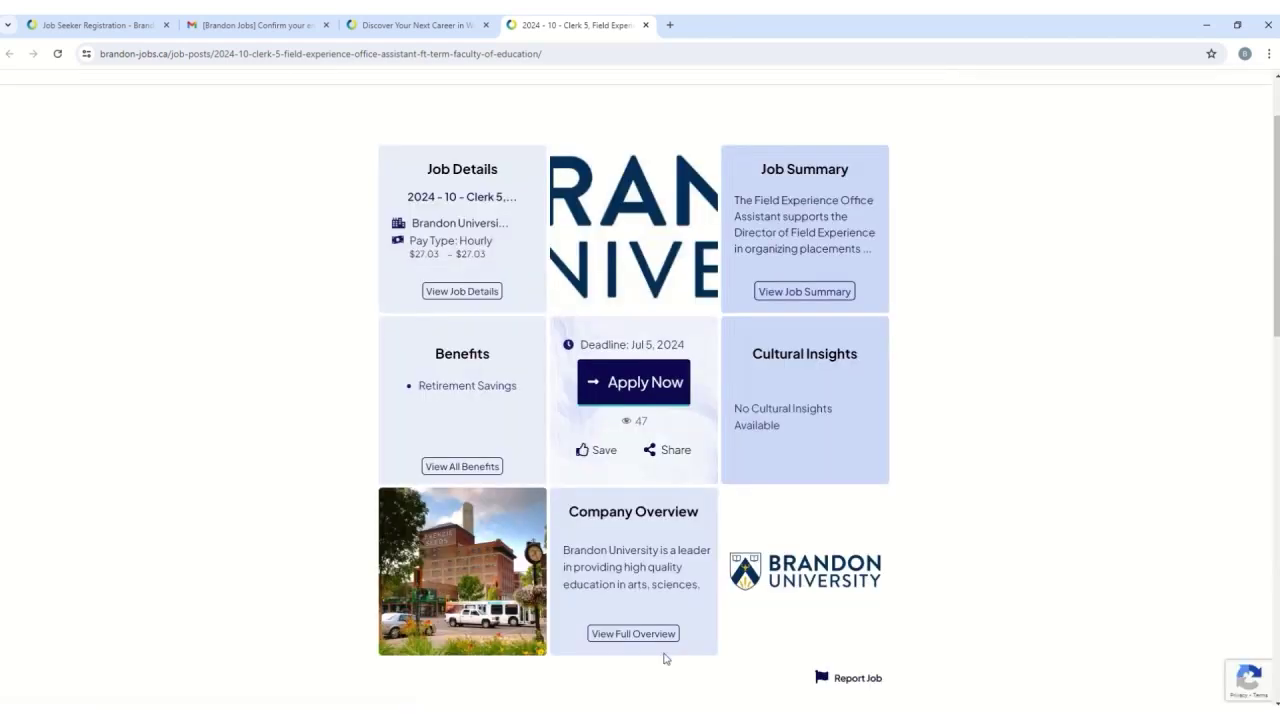
left_click(950, 88)
left_click(663, 638)
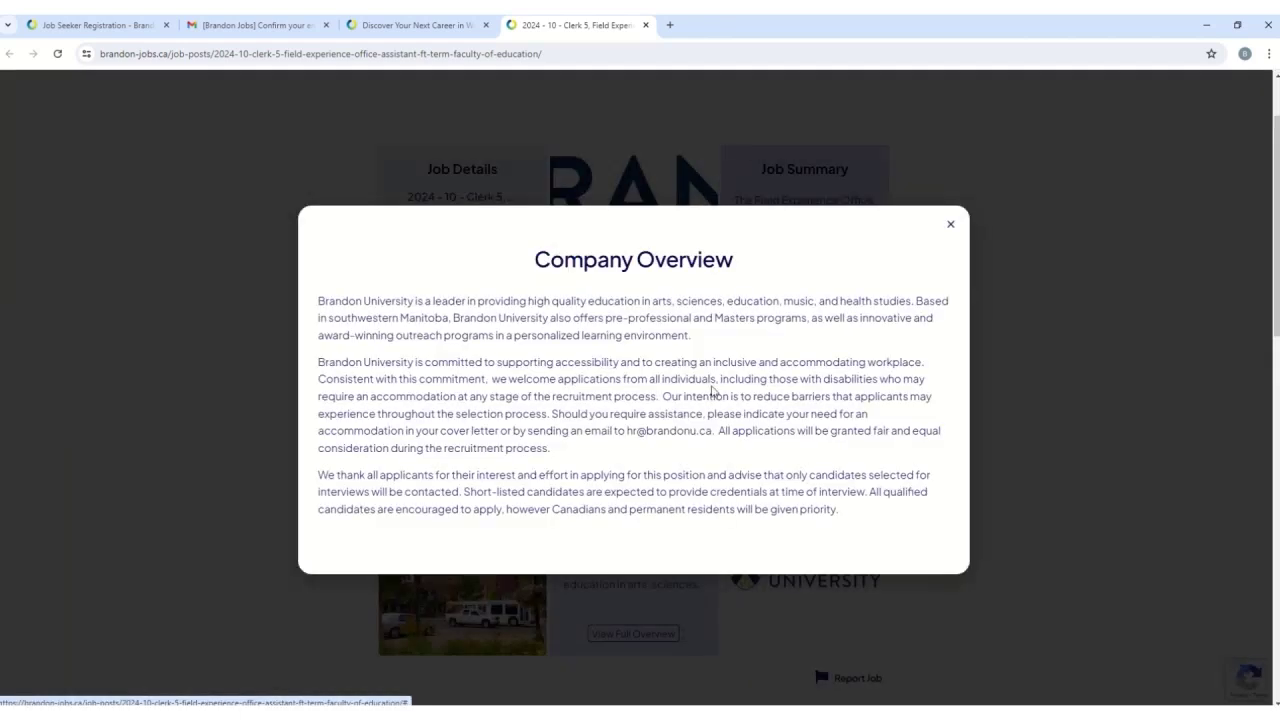
key("Escape")
- Go to the Apply Now form and attach the resume .docx under Resume Upload
left_click(612, 387)
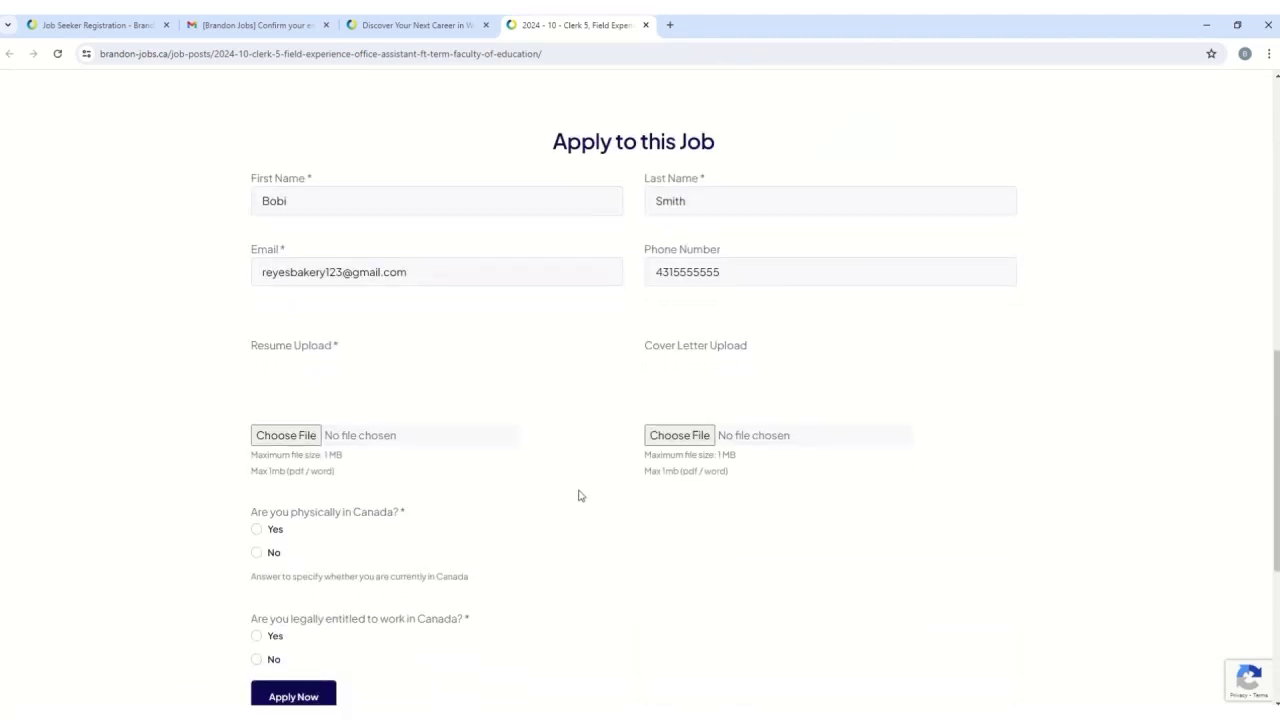
scroll(424, 406, "up", 1)
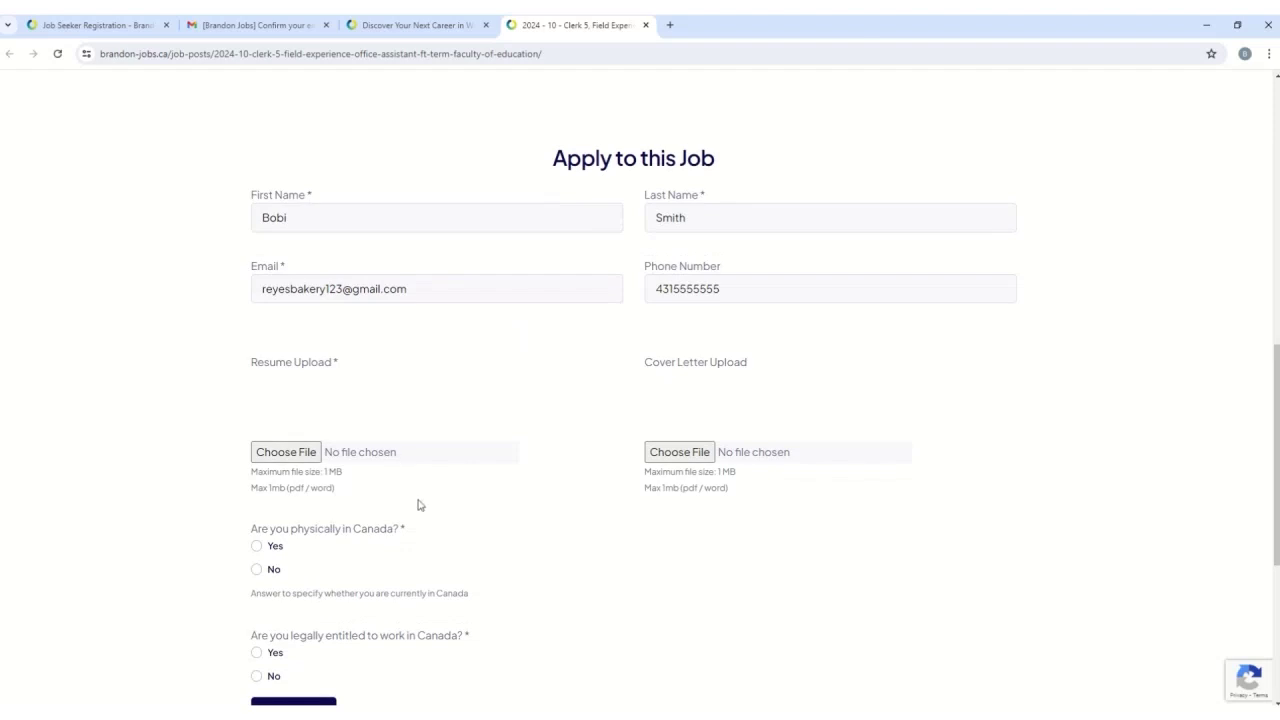
scroll(420, 500, "down", 2)
scroll(420, 500, "up", 2)
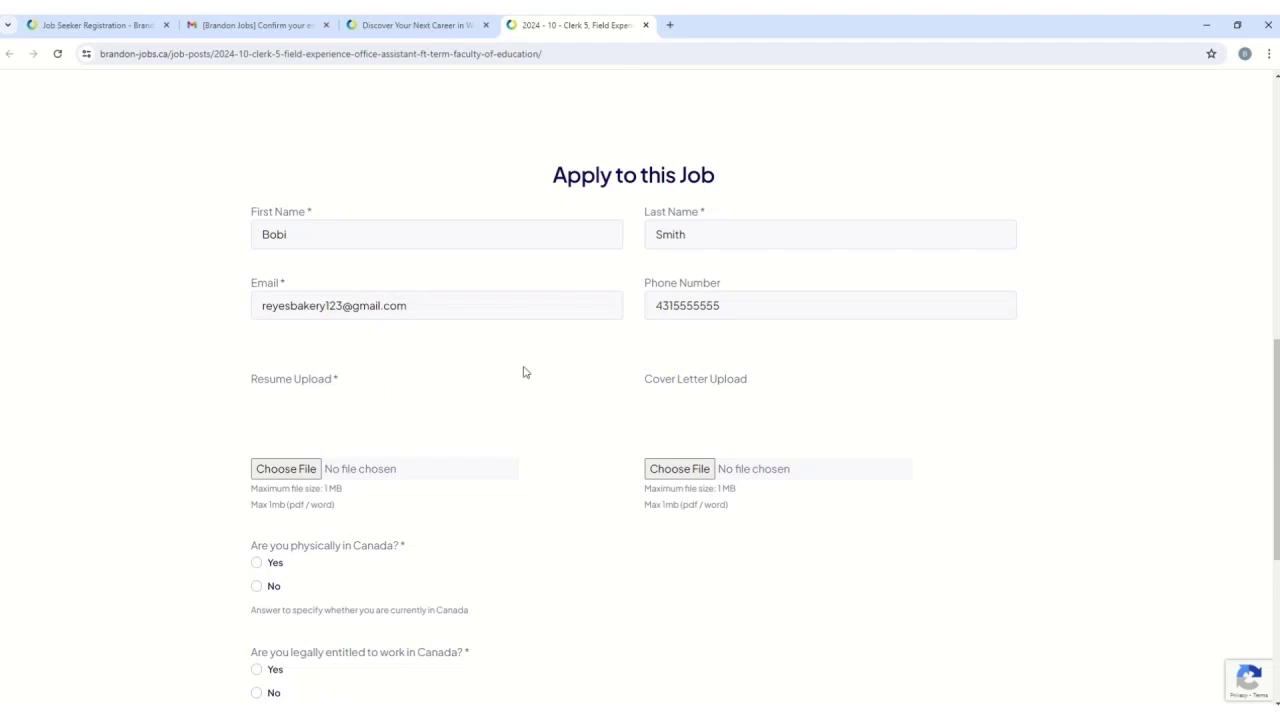
scroll(615, 447, "down", 1)
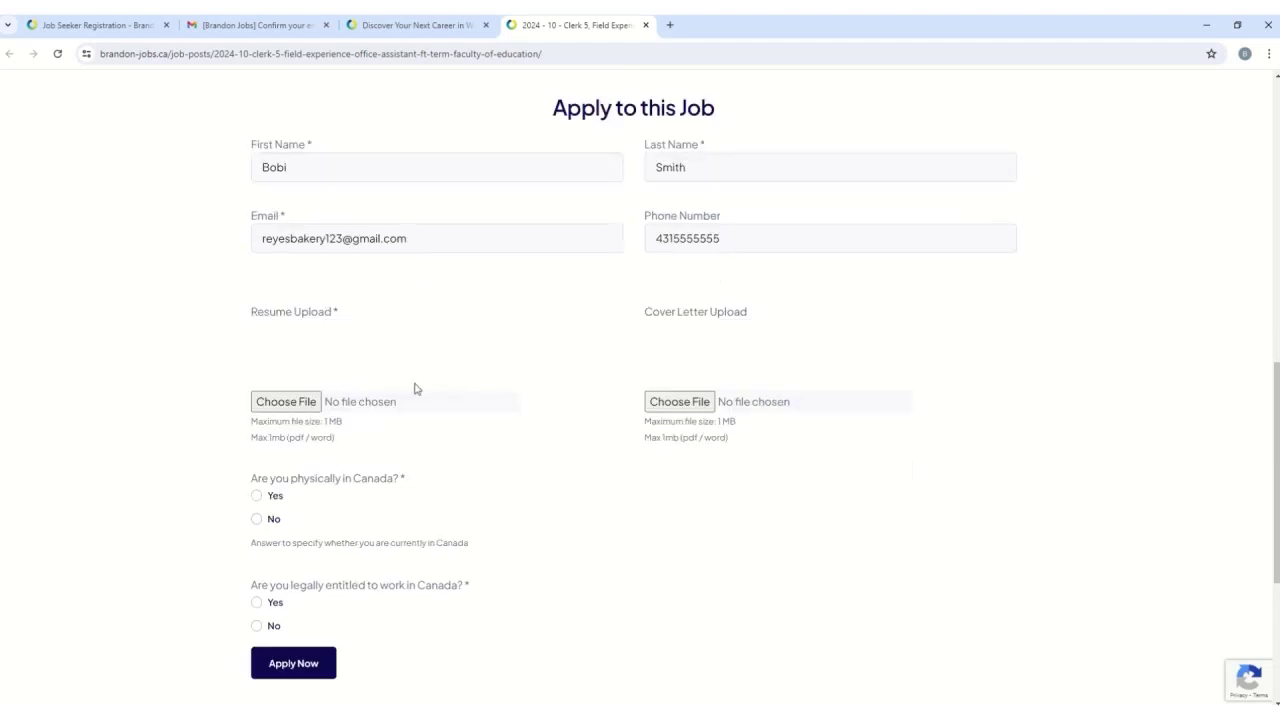
left_click(299, 404)
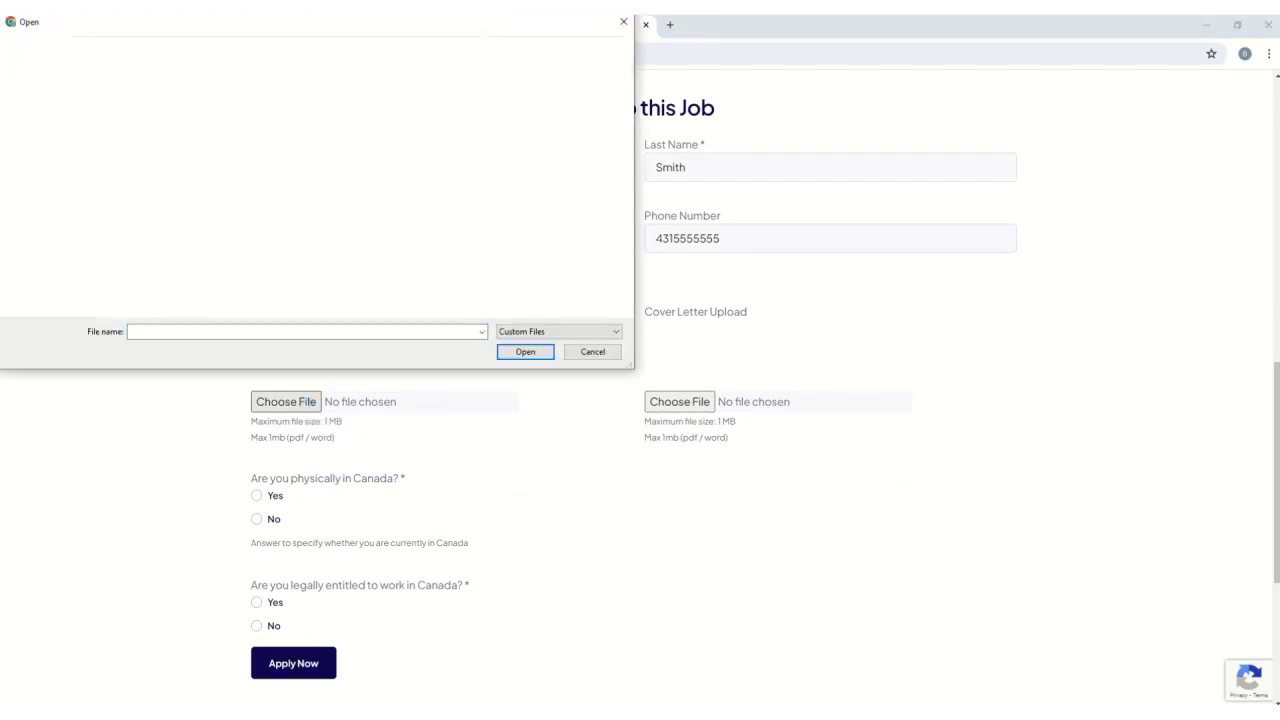
left_click(525, 351)
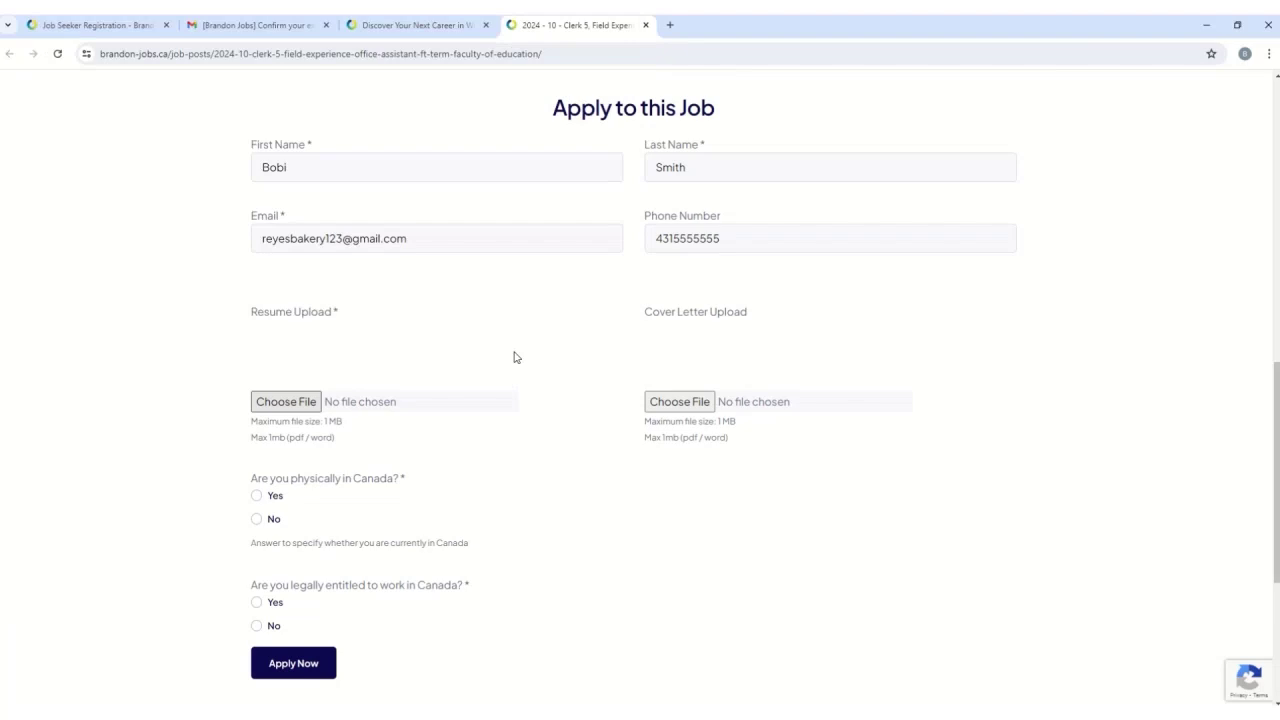
- Attach the cover letter .docx under Cover Letter Upload
left_click(678, 401)
left_click(523, 351)
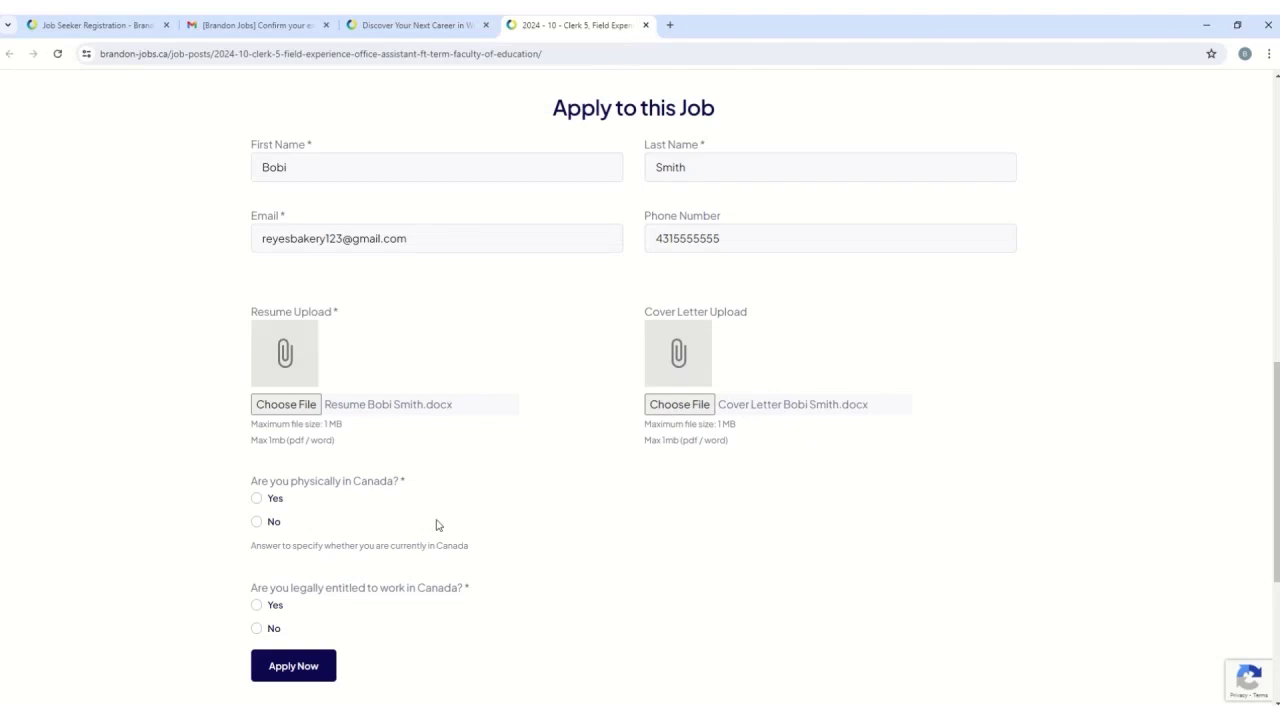
scroll(440, 520, "down", 1)
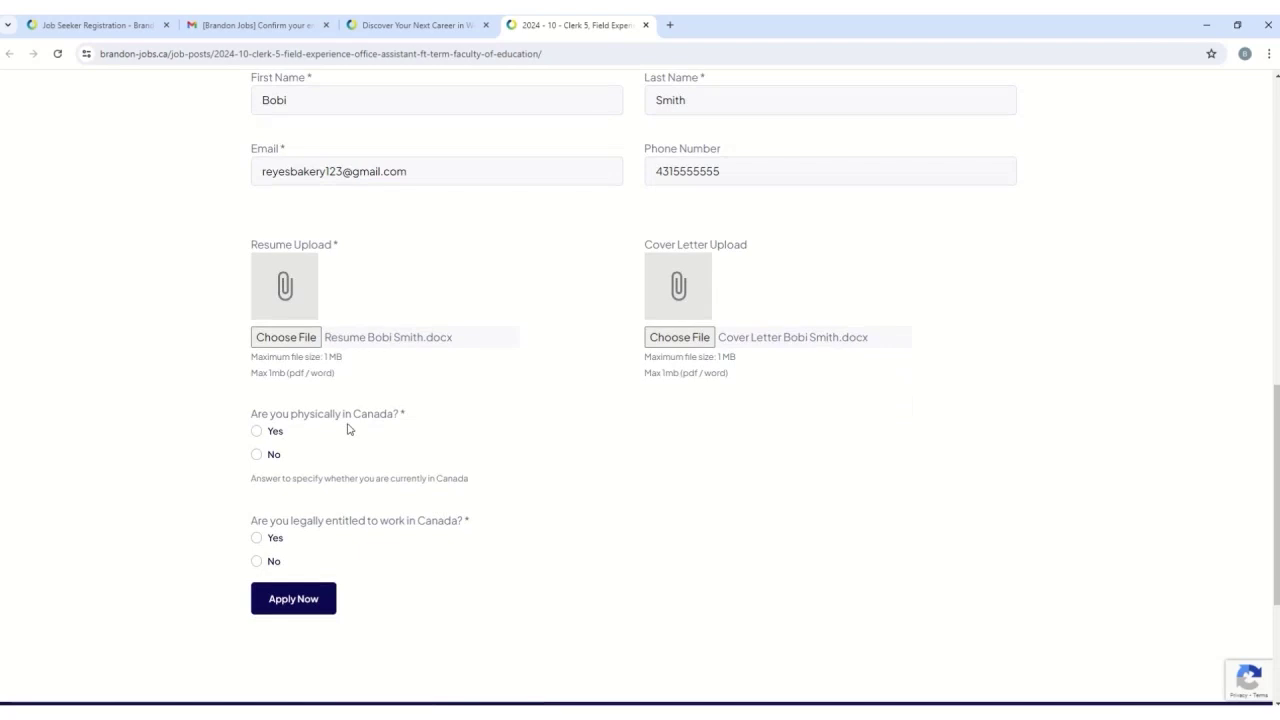
- Answer Yes to being physically in Canada and entitled to work there, then submit the application
left_click(258, 432)
left_click(257, 538)
key("Return")
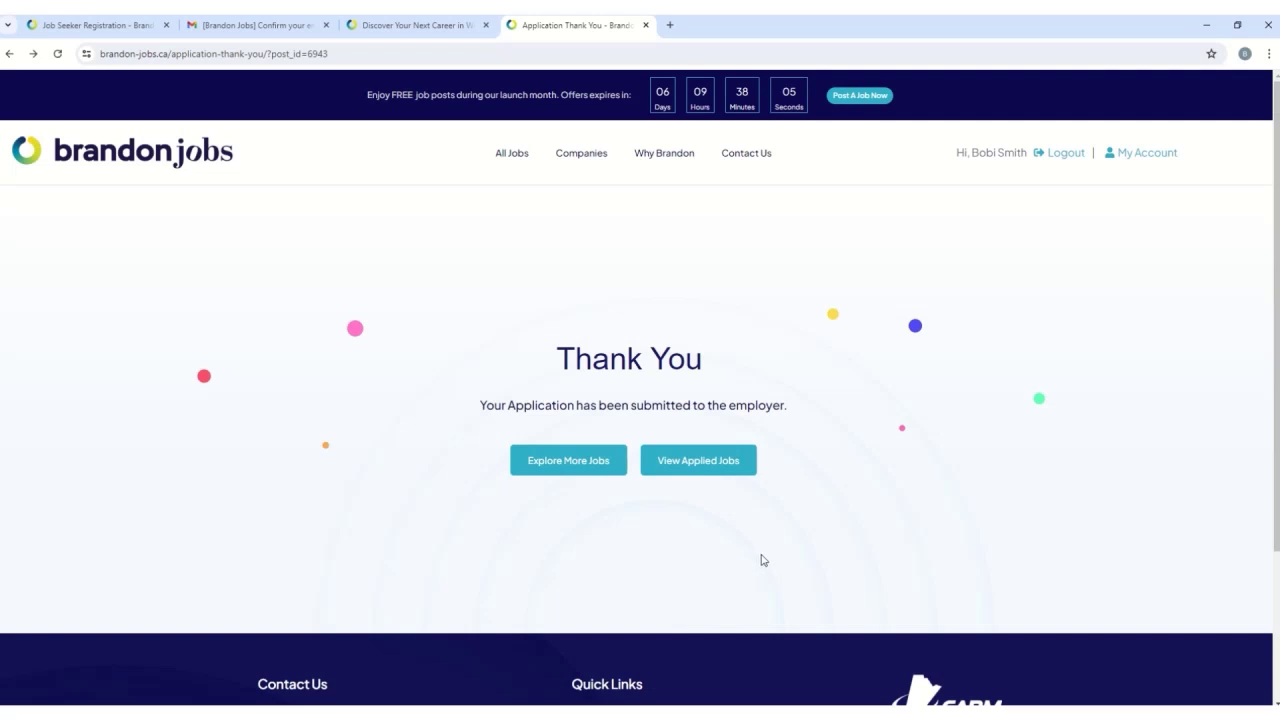
scroll(757, 562, "down", 1)
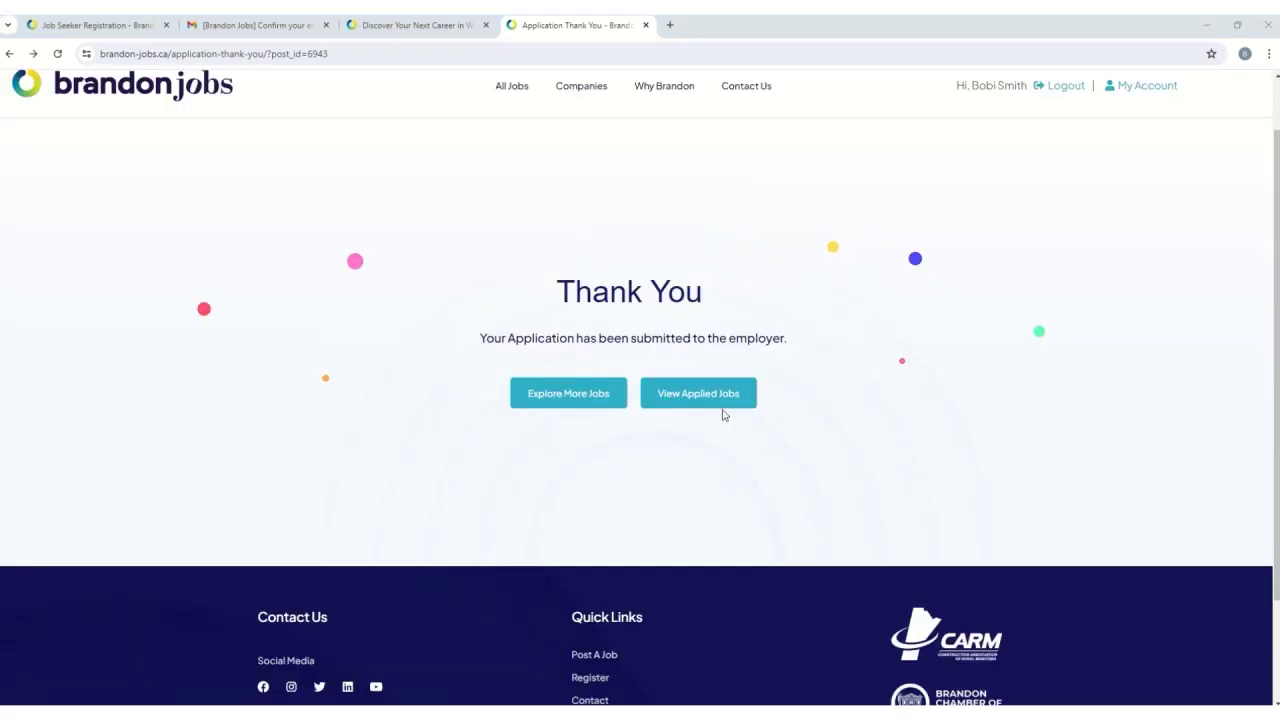